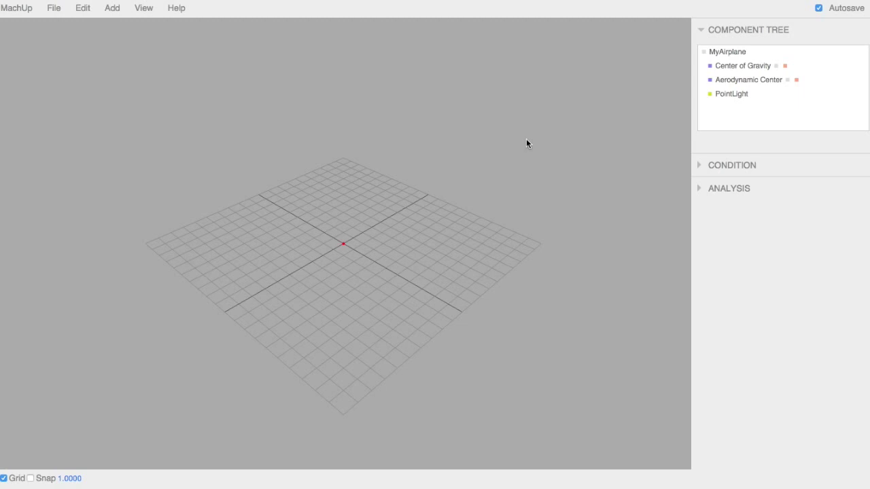
- Browse the MachUp, File and Edit menus, ending on the Add menu's component list
click(21, 9)
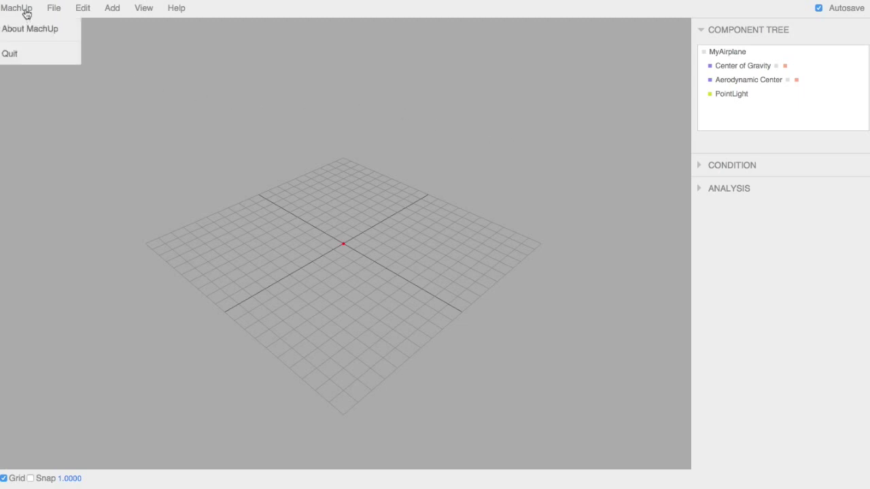
mouse_move(57, 15)
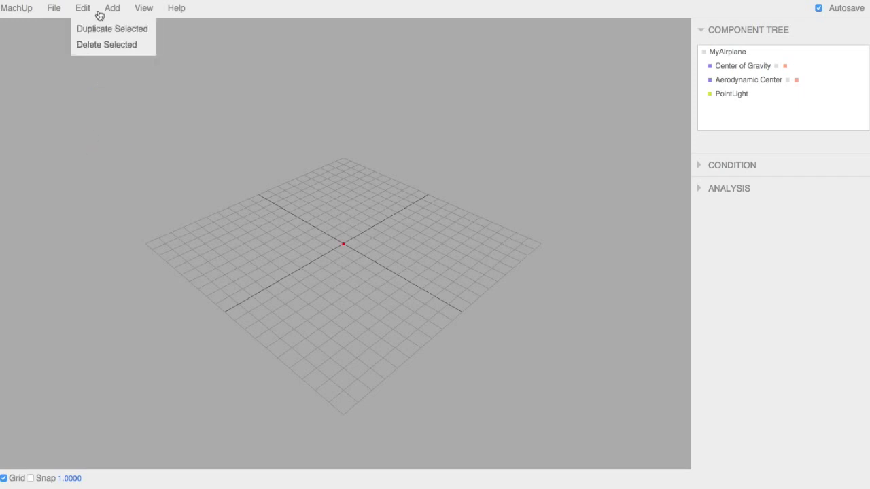
mouse_move(108, 12)
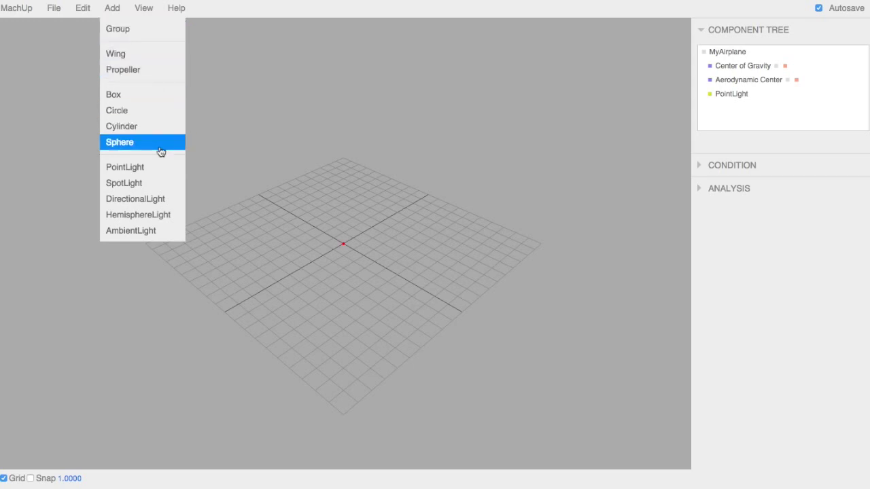
- Add a wing, rename Wing 1 to 'Main', and keep it connected to MyAirplane
click(142, 56)
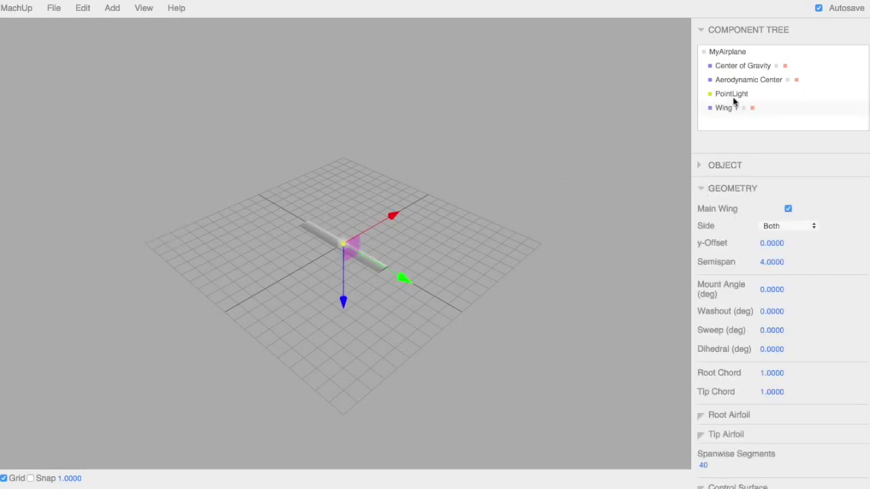
click(709, 190)
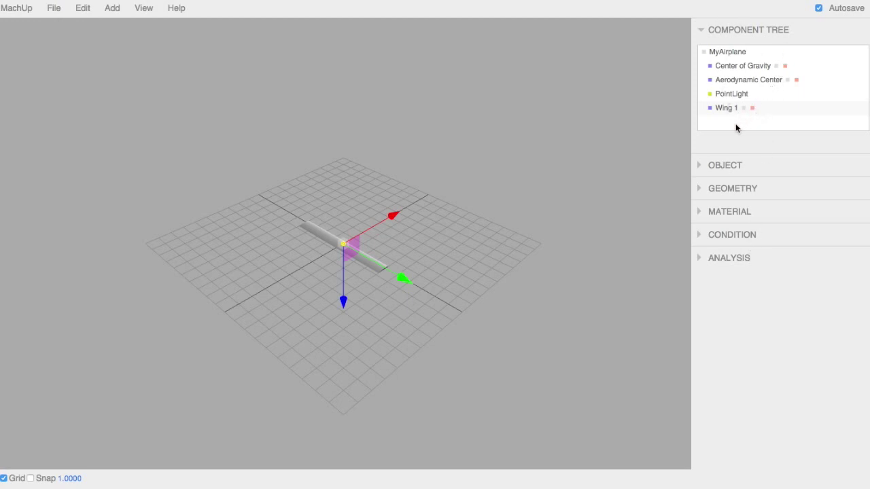
click(722, 166)
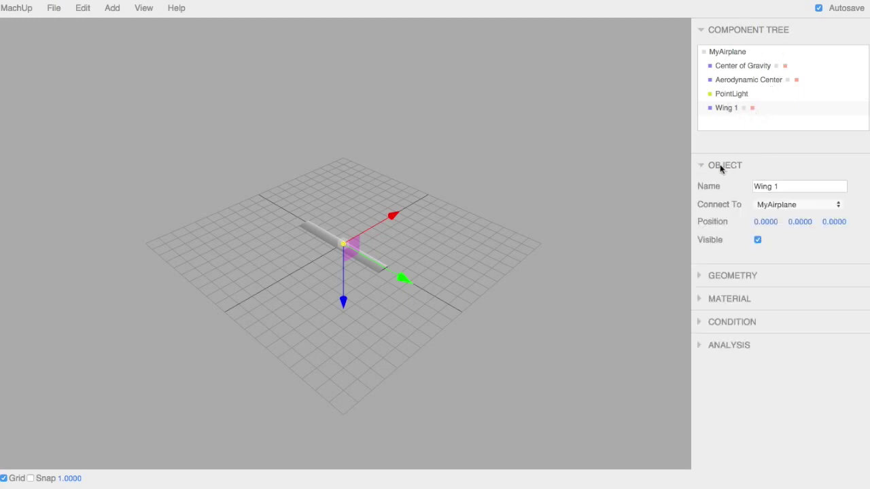
triple_click(782, 185)
text(Main)
click(791, 207)
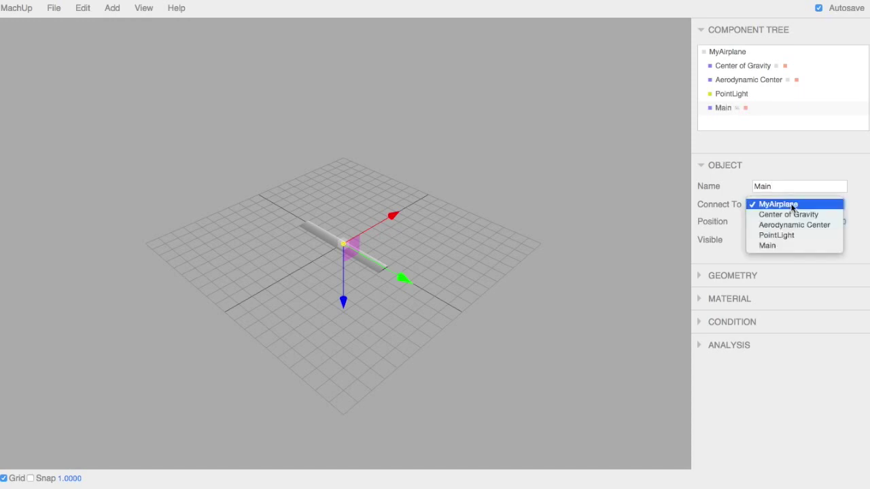
click(733, 221)
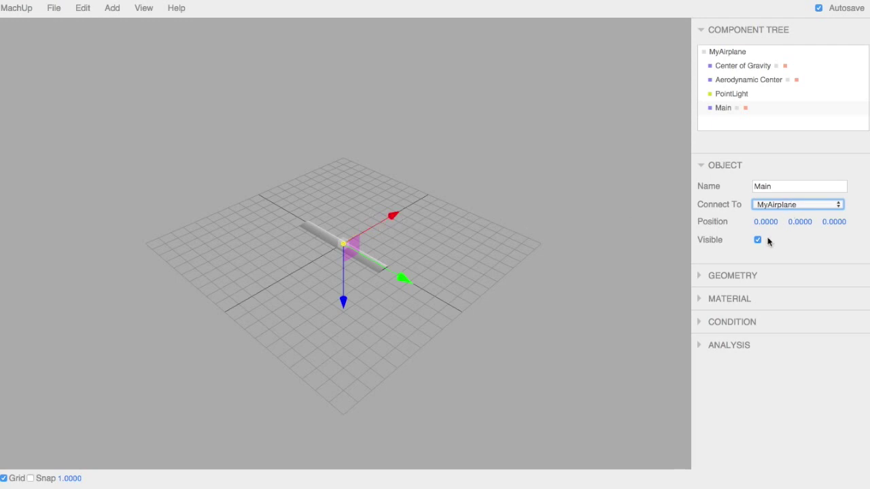
click(711, 165)
click(718, 189)
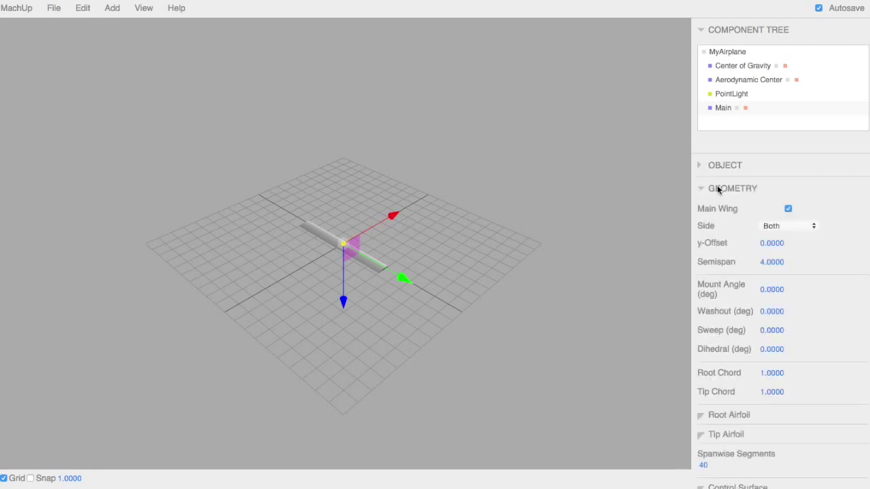
- Try making the Main wing right-side only, then set its sides back to Both
scroll(790, 250, down, 2)
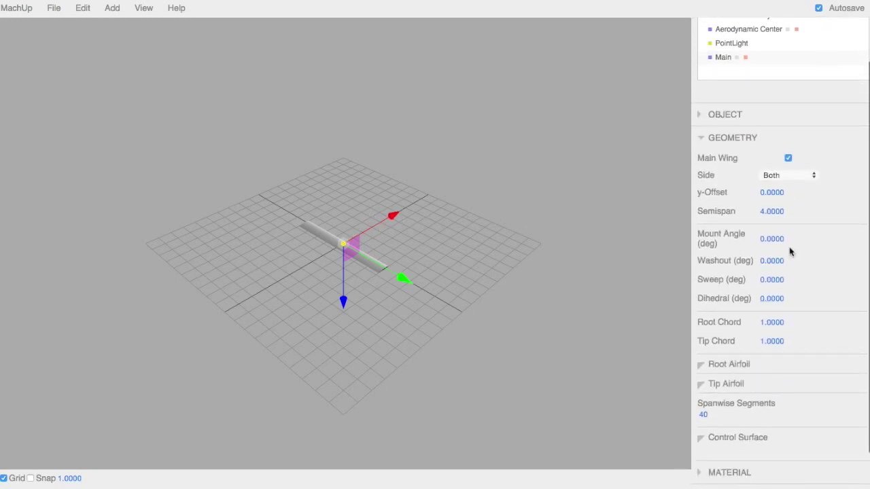
scroll(344, 258, up, 5)
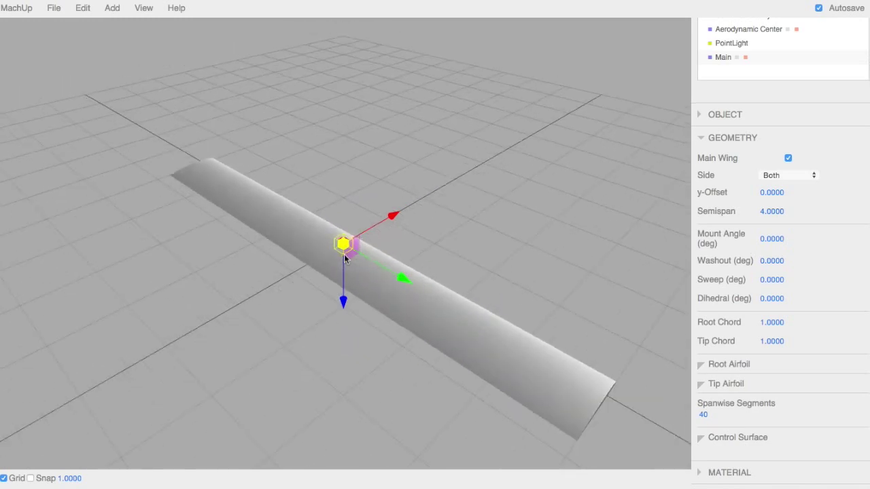
scroll(344, 258, down, 1)
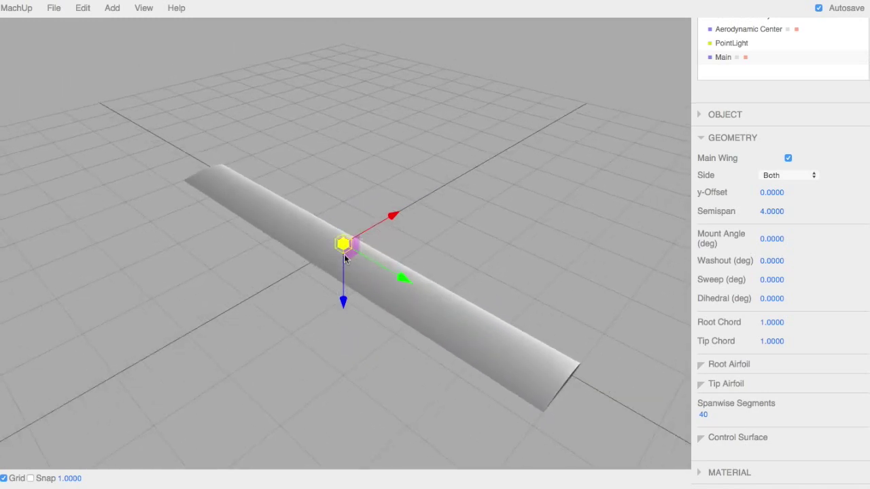
click(789, 176)
click(791, 185)
click(790, 175)
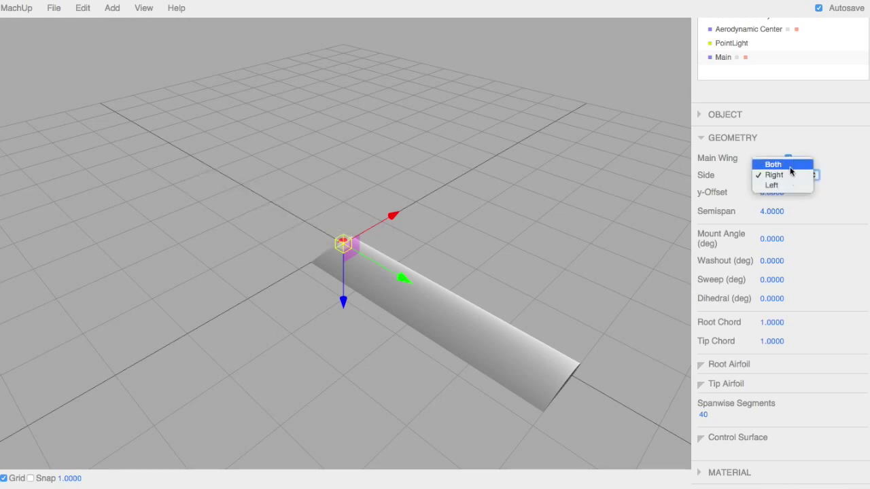
click(790, 165)
- Test a 0.5 y-offset that splits the wing, then reset y-offset to 0
click(773, 192)
text(0.5)
key(Return)
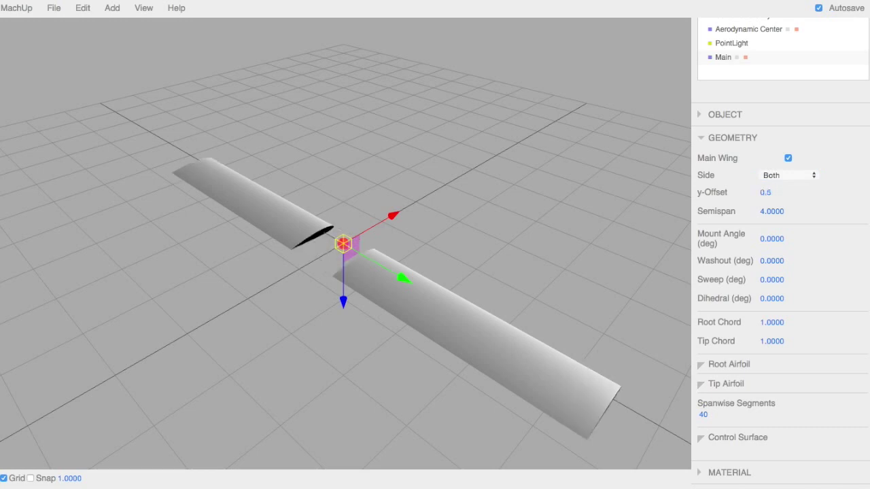
click(772, 193)
text(0)
key(Return)
- Set the Main wing semispan to 5 and mount angle to 5 degrees
click(790, 213)
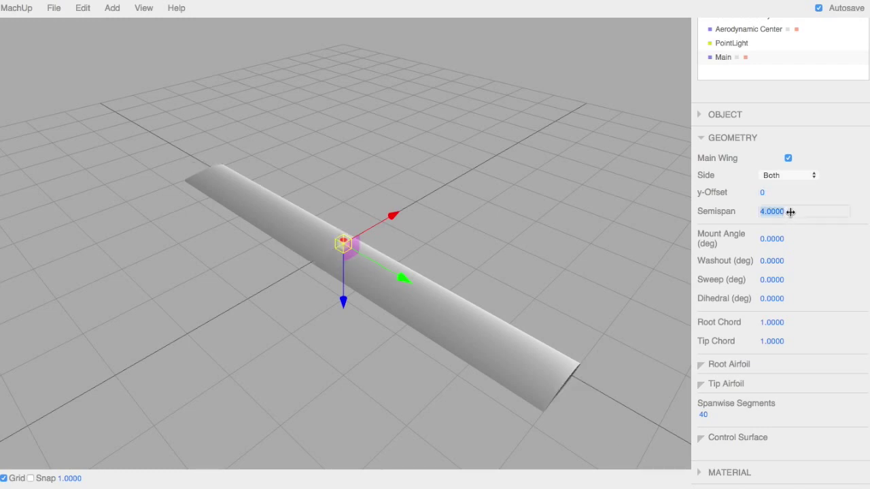
text(5)
key(Return)
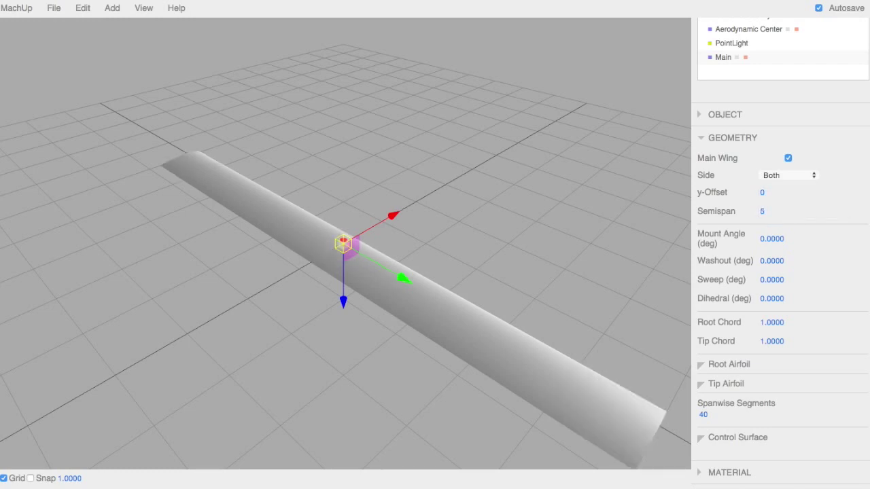
click(793, 239)
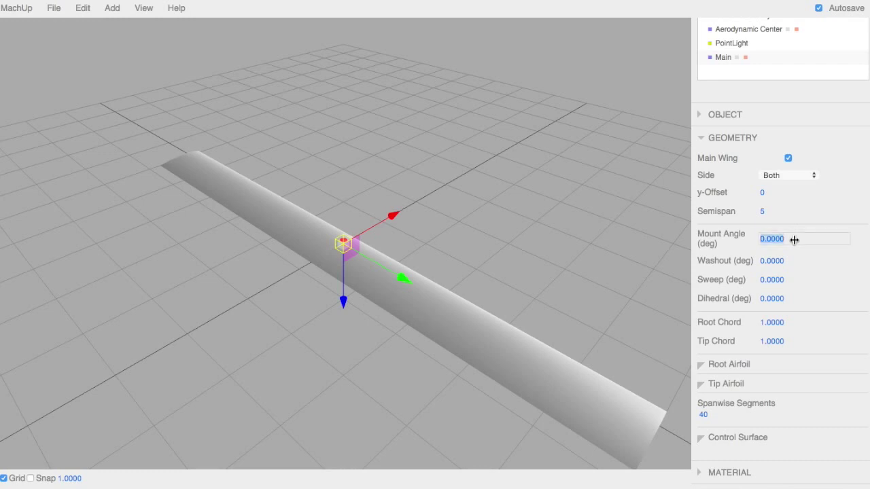
text(5)
key(Return)
- Set the wing washout to 2 degrees (after trying 13) and sweep to 20 degrees
click(803, 262)
drag(615, 346, 538, 289)
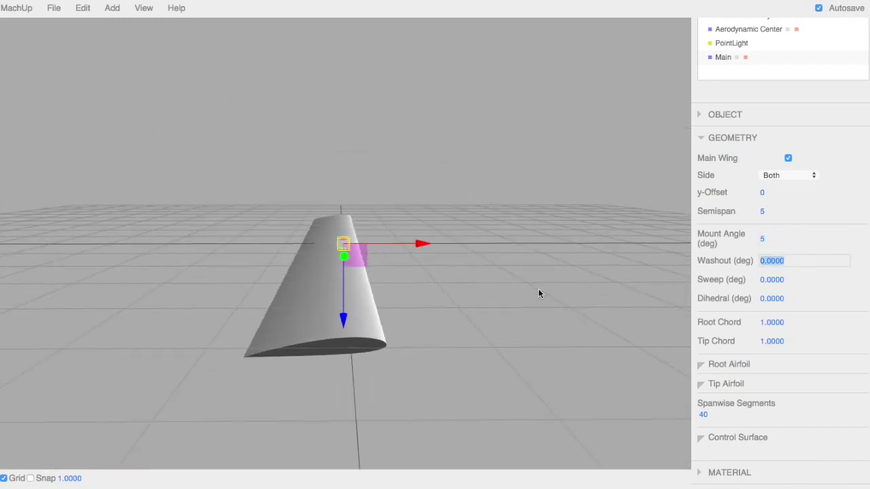
text(13)
key(Return)
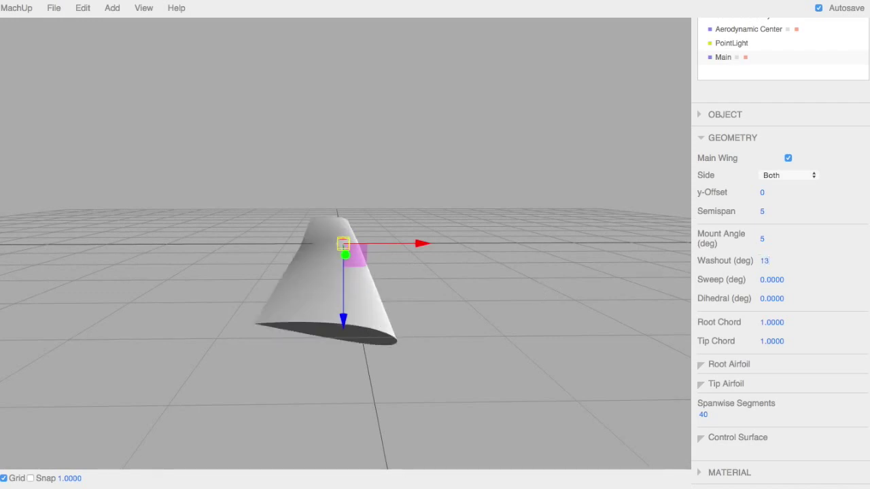
click(765, 259)
text(2)
key(Return)
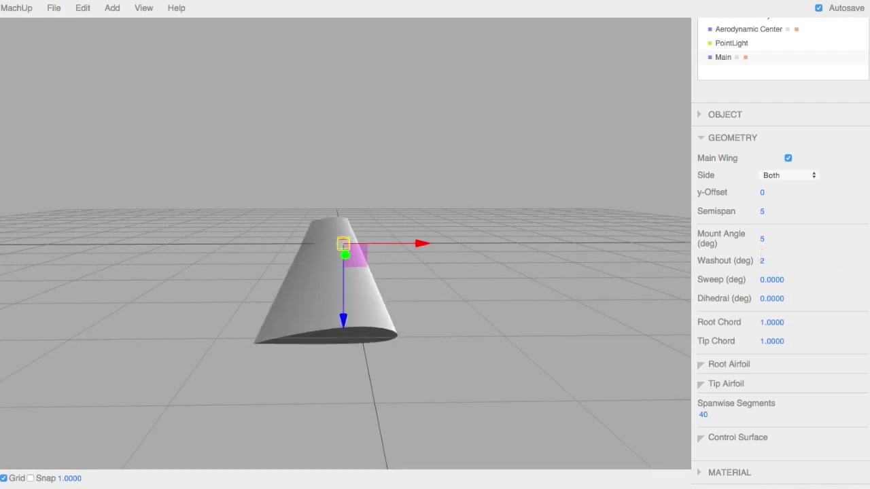
click(799, 279)
text(20)
key(Return)
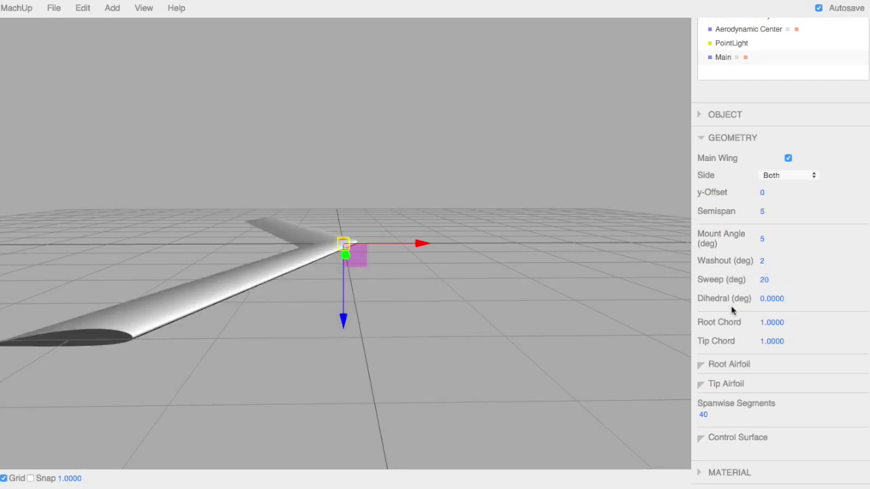
- Set 3 degree dihedral, 1.5 root chord and 0.4 tip chord, then inspect the wing
drag(496, 307, 476, 340)
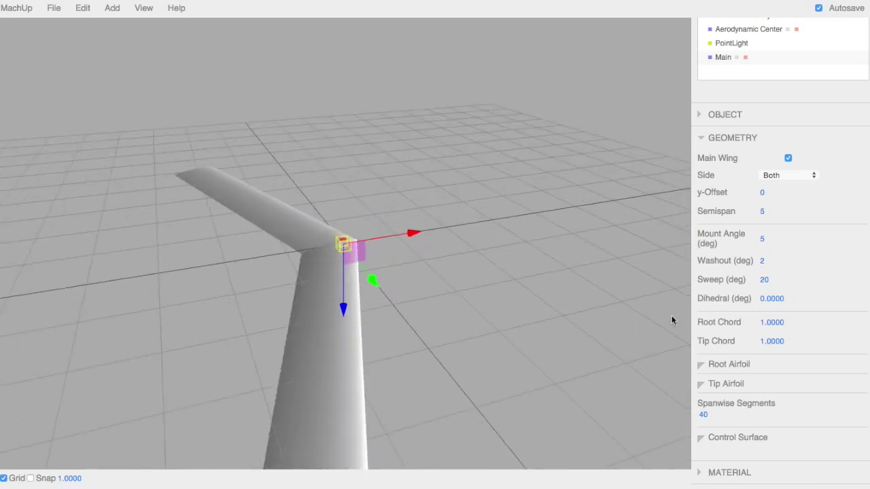
scroll(671, 320, down, 3)
click(781, 298)
text(3)
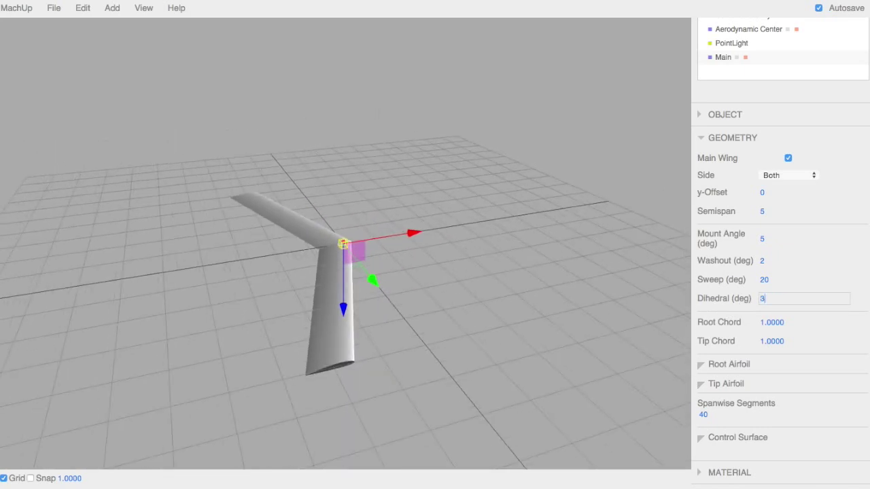
key(Return)
drag(390, 326, 476, 337)
click(777, 324)
text(1.5)
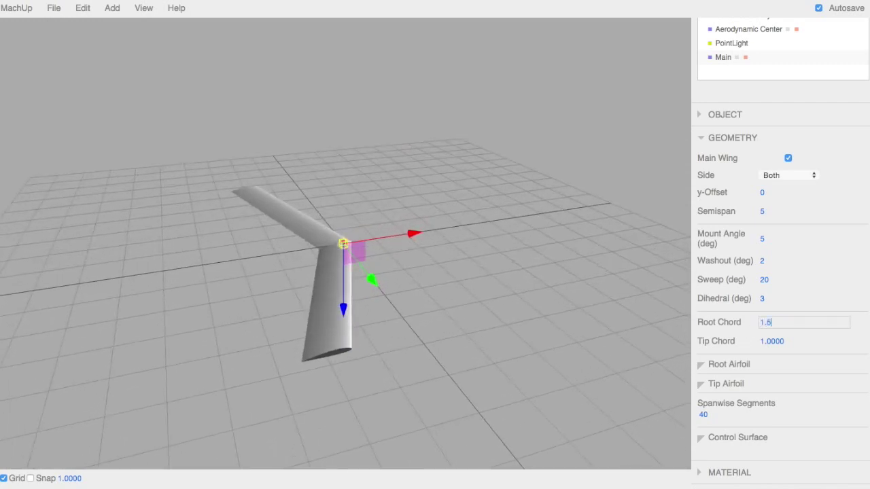
key(Return)
click(795, 344)
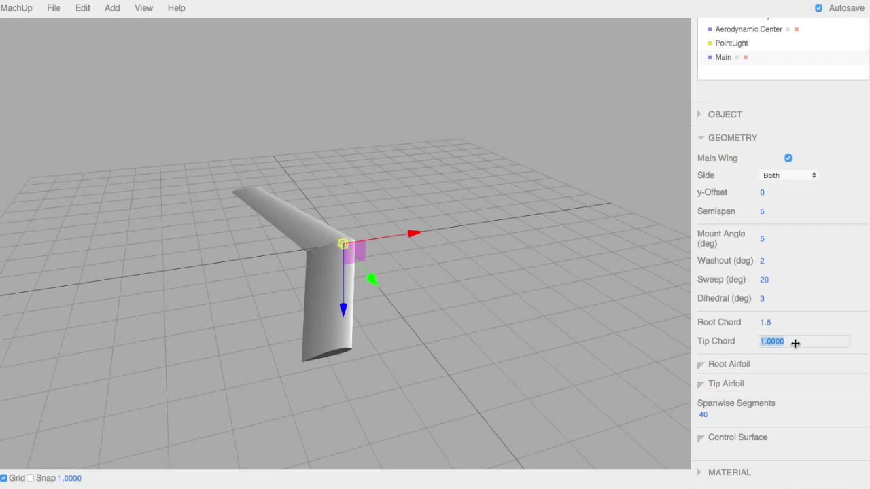
text(.4)
key(Return)
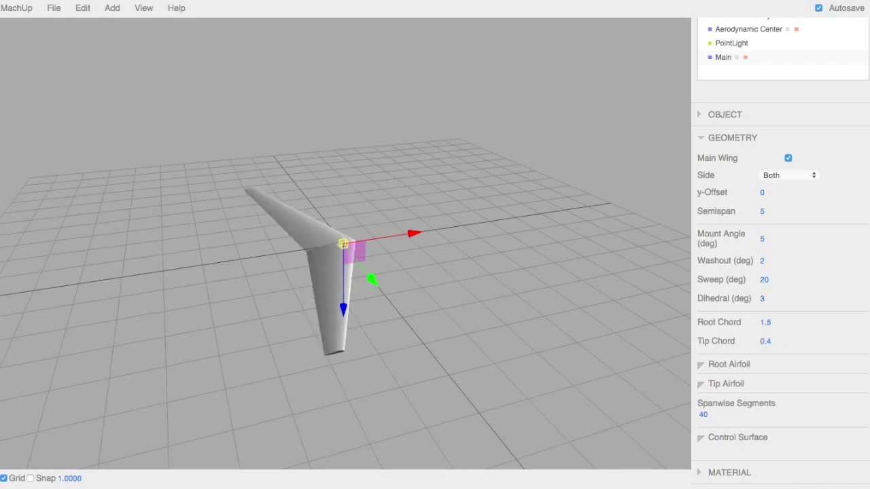
drag(534, 346, 466, 378)
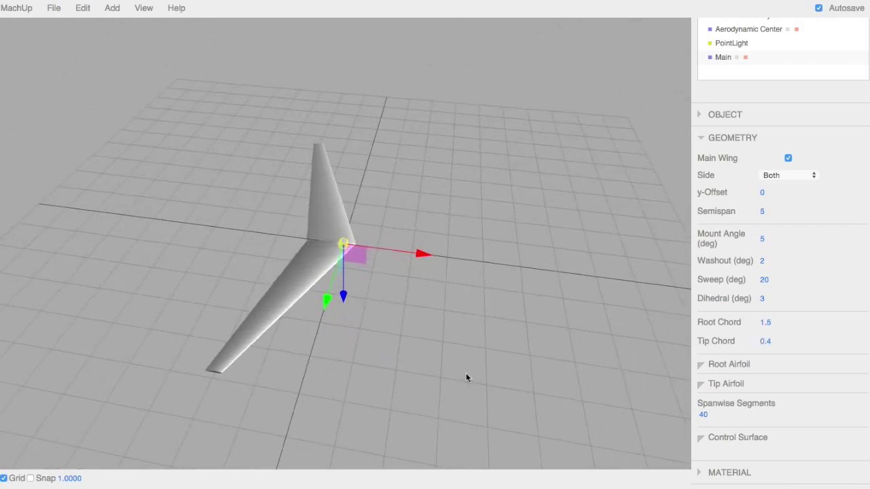
- Change the Main wing's root airfoil to NACA 0024
click(701, 365)
scroll(700, 363, down, 4)
scroll(700, 369, up, 1)
scroll(701, 369, up, 1)
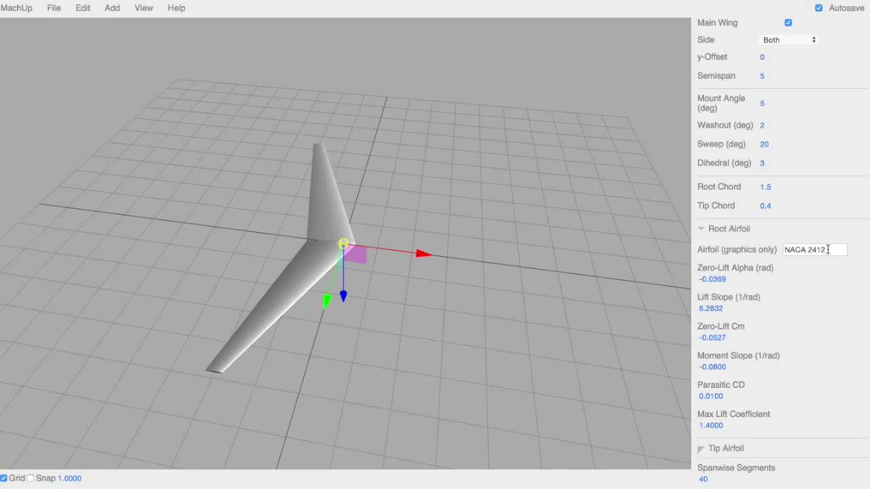
drag(827, 249, 809, 250)
key(BackSpace)
text(0024)
key(Return)
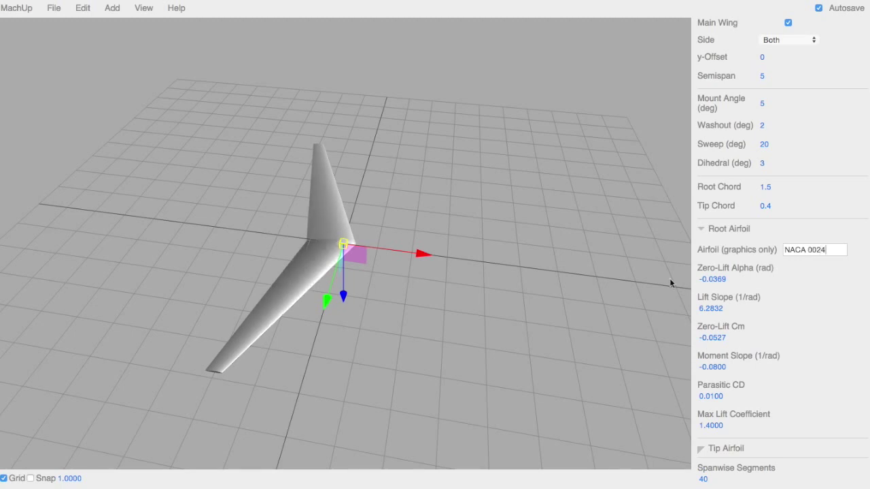
- Make the root airfoil the thicker NACA 0040
scroll(543, 275, up, 5)
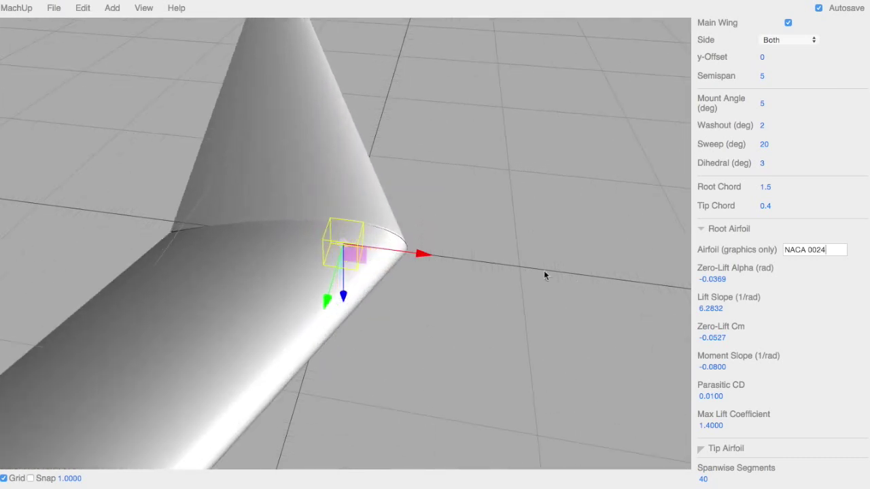
key(BackSpace)
key(BackSpace)
text(40)
key(Return)
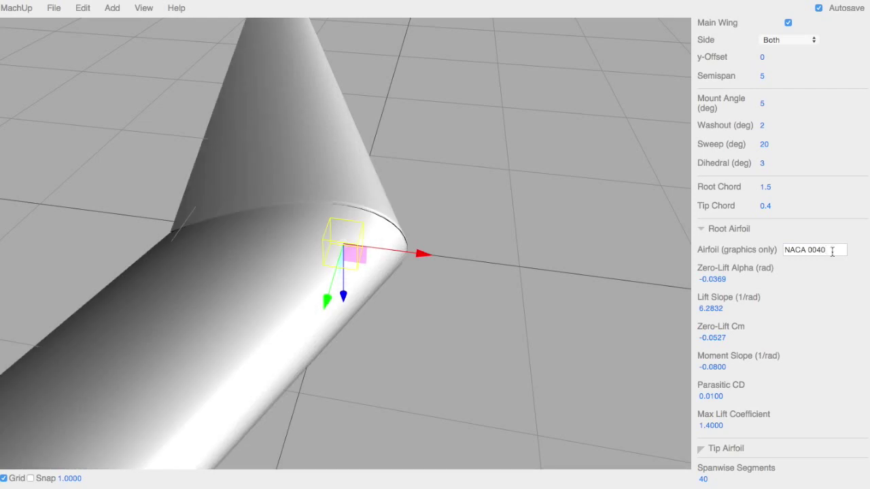
- Set the root airfoil to NACA 2412, then review and collapse the airfoil sections
key(BackSpace)
key(BackSpace)
key(BackSpace)
key(BackSpace)
text(2412)
key(Return)
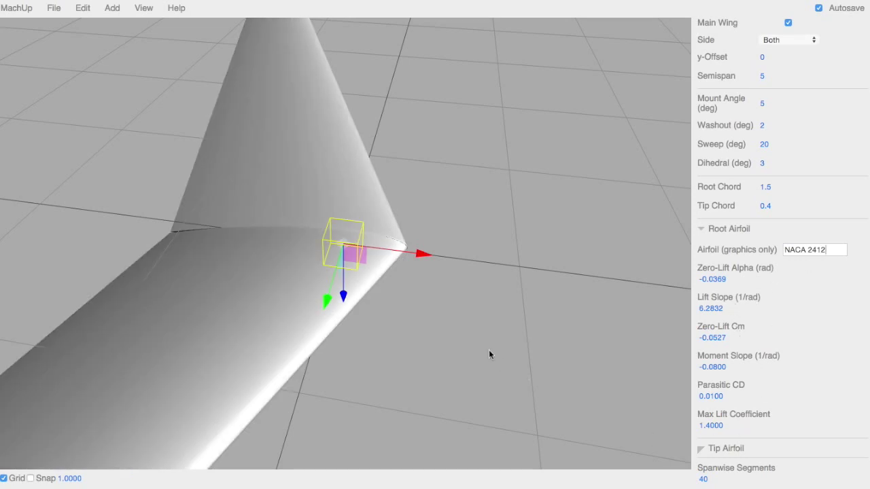
scroll(490, 354, down, 5)
drag(489, 354, 575, 310)
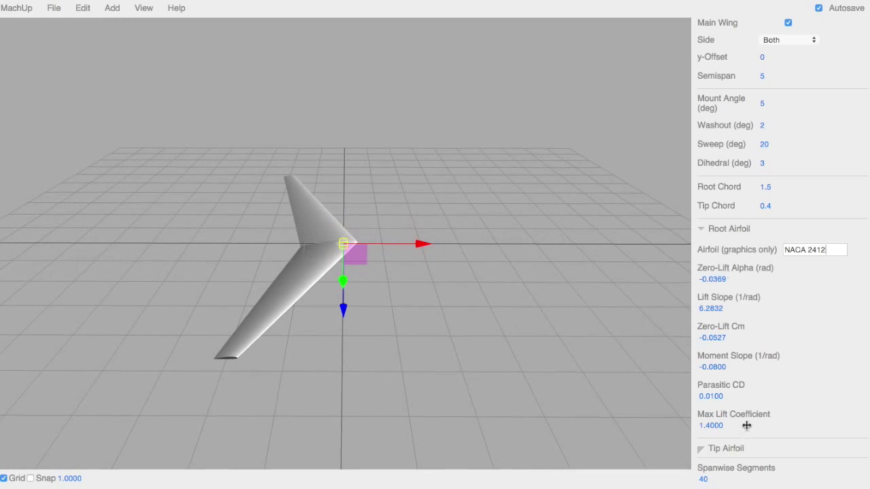
click(702, 229)
click(706, 347)
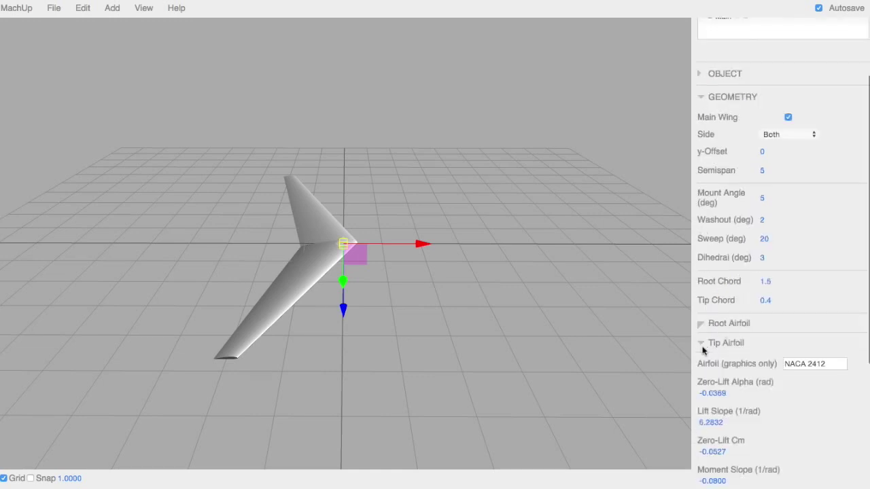
scroll(703, 346, down, 5)
click(700, 204)
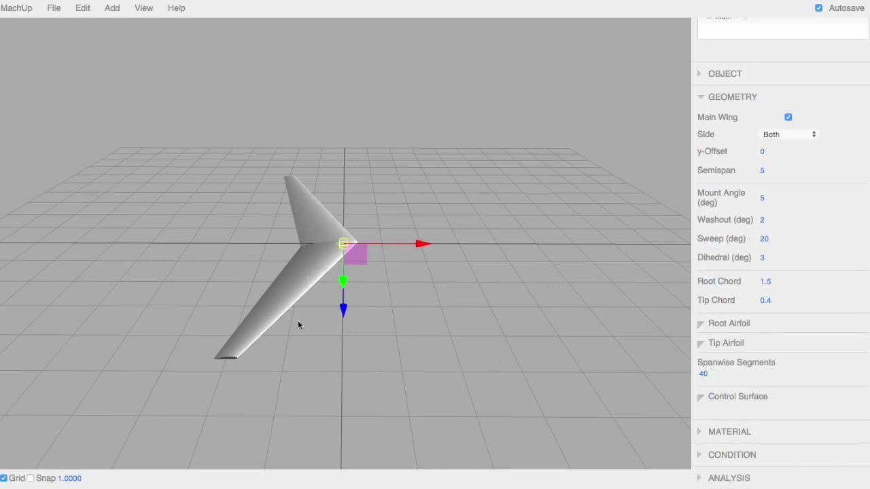
- Enable a control surface on the Main wing with Root/Span 0.5 and Tip/Span 1.0
click(714, 396)
scroll(748, 406, down, 1)
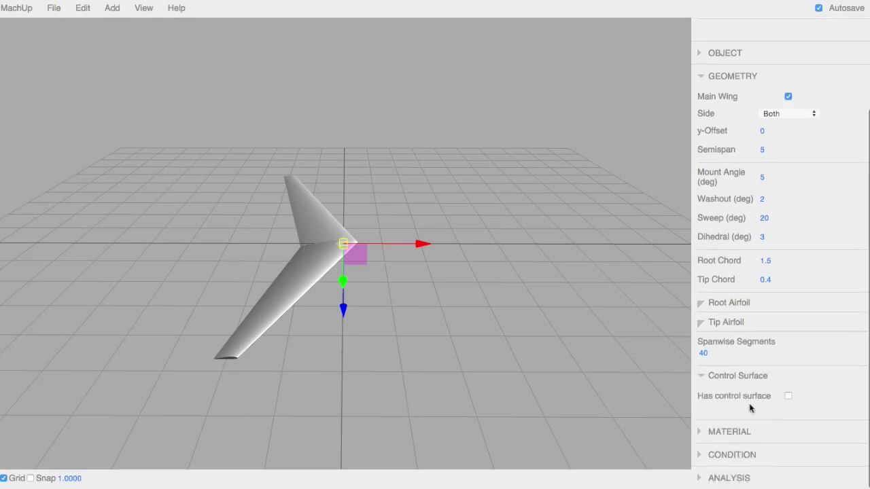
click(788, 396)
scroll(789, 398, down, 5)
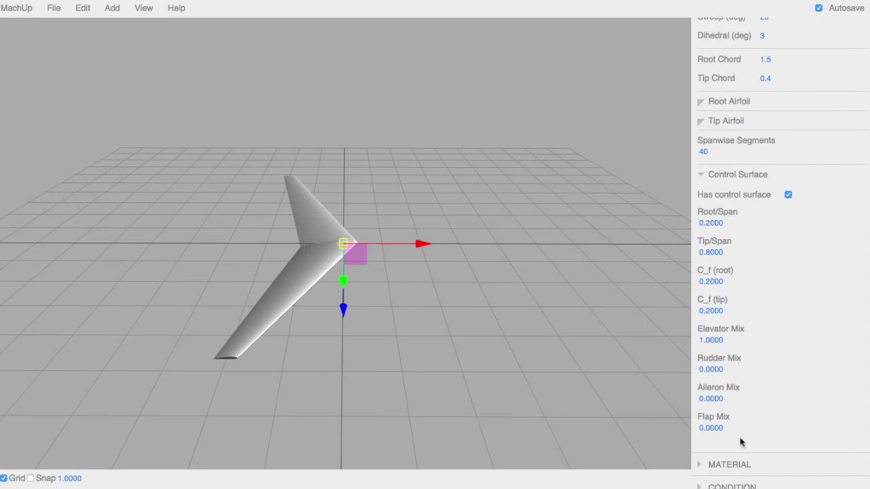
click(709, 224)
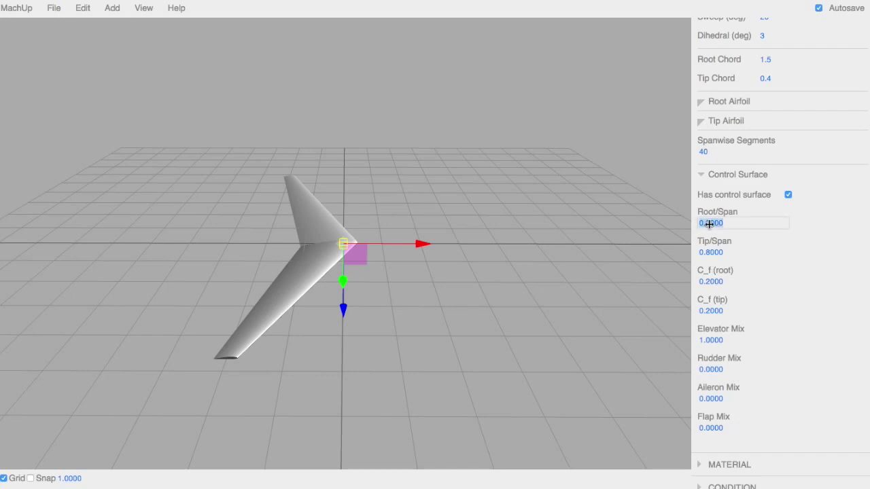
text(.5)
click(716, 252)
text(1.0)
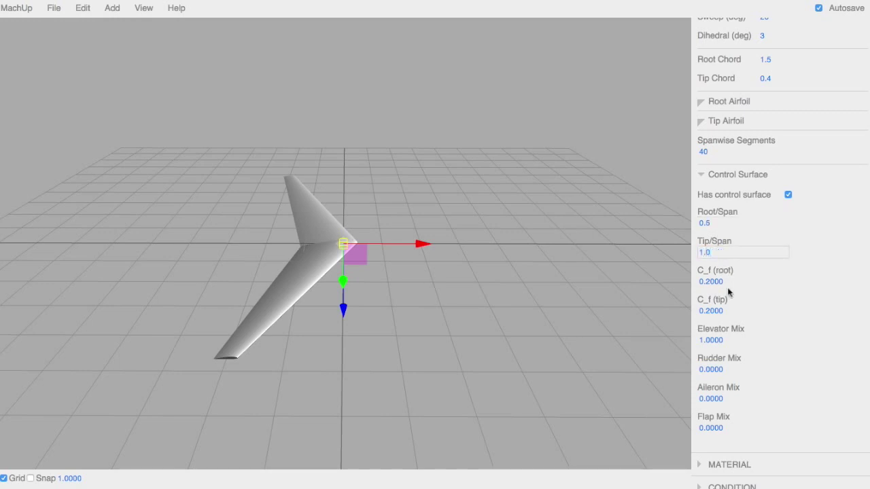
click(728, 277)
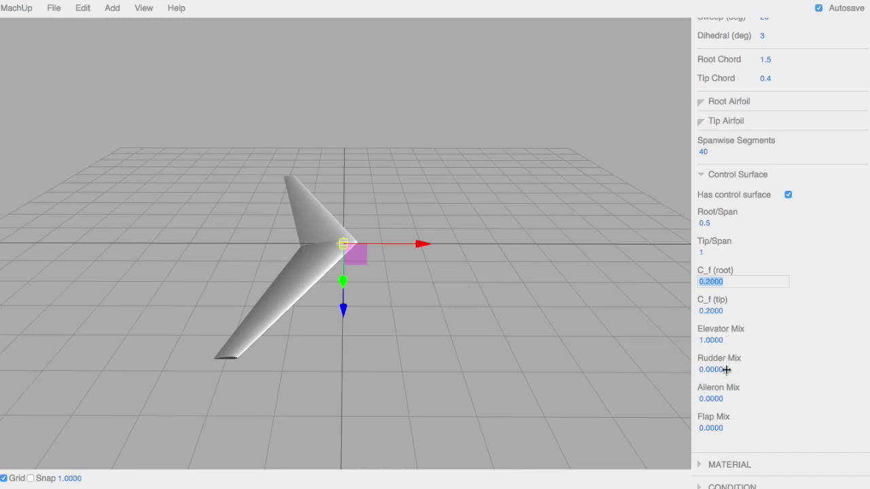
- Set the control surface Aileron Mix to 1 and collapse the Geometry settings
click(724, 399)
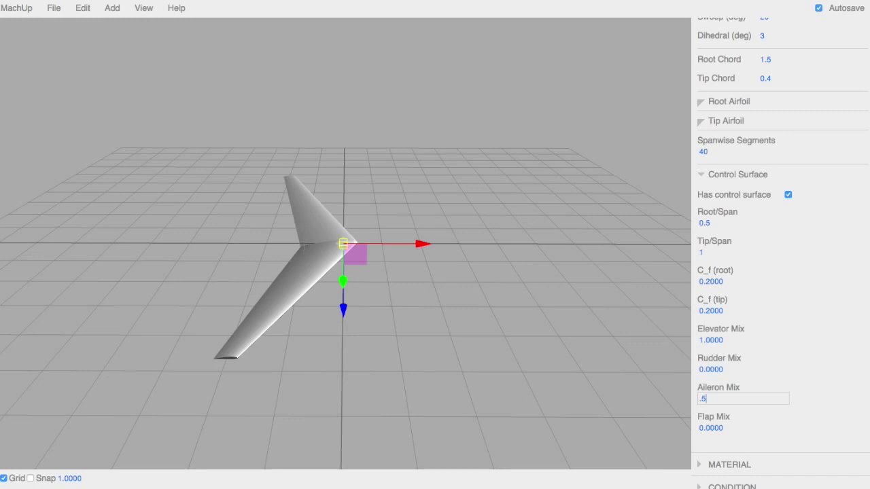
text(1)
key(Return)
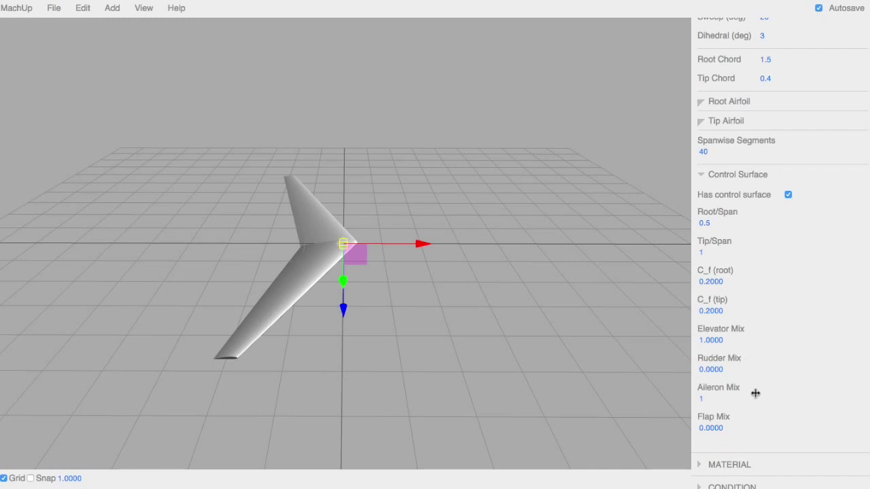
scroll(722, 108, up, 6)
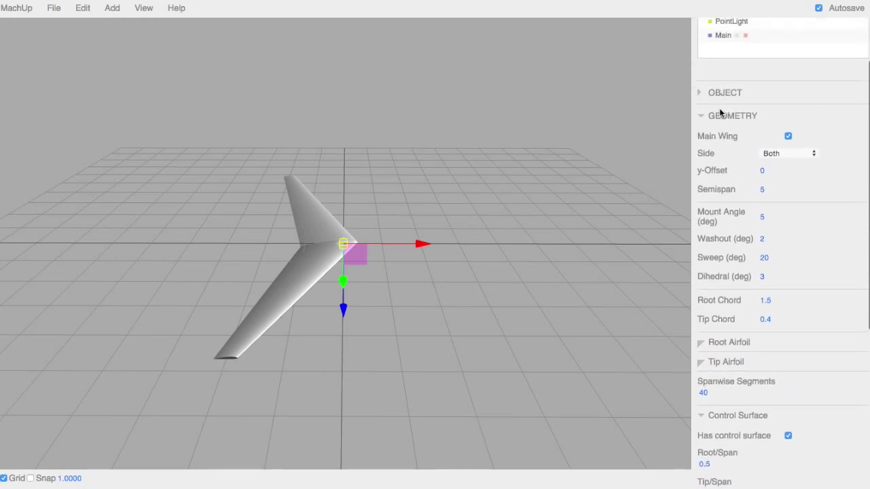
click(720, 114)
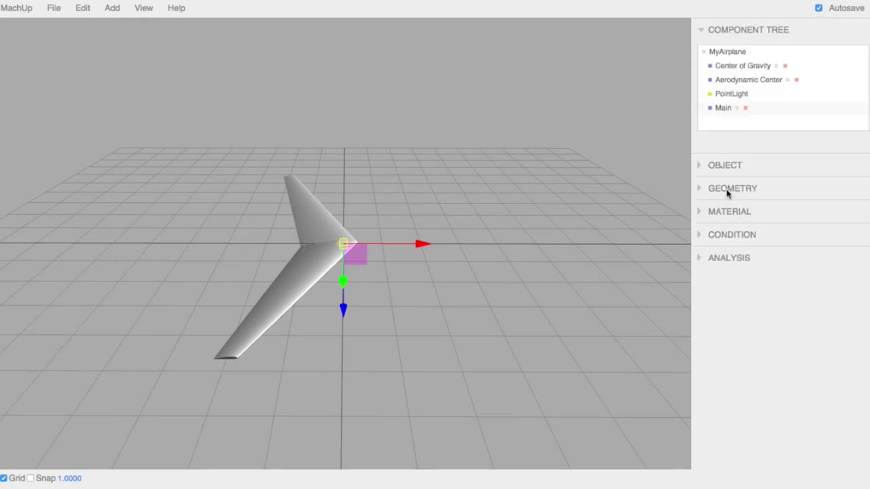
- Add Wing 2, rename it 'Wing Tip', and set its Connect To to Main
click(97, 12)
mouse_move(112, 8)
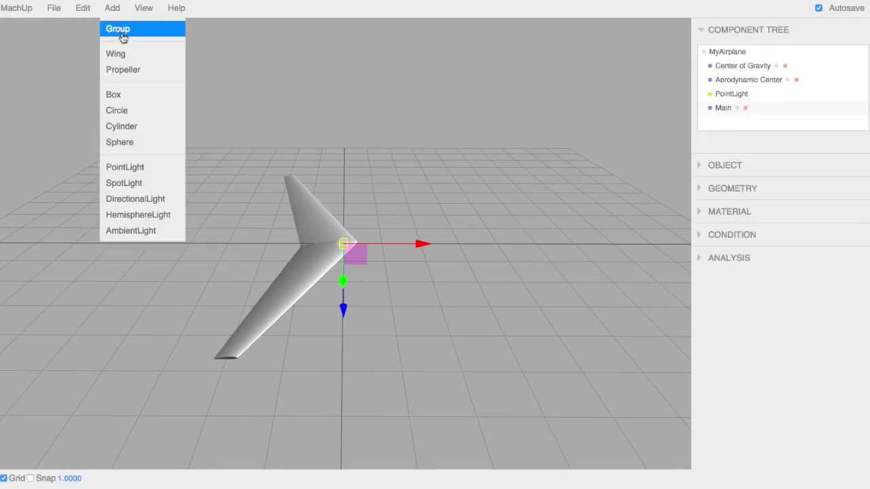
click(125, 54)
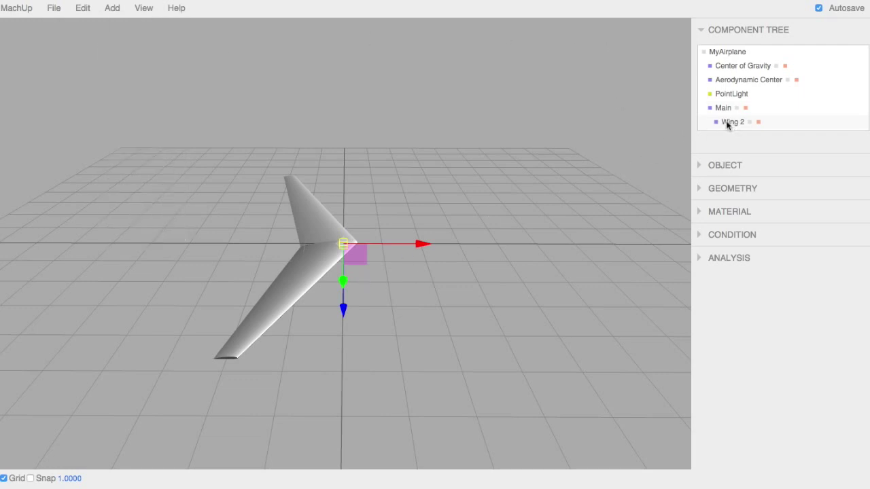
click(725, 166)
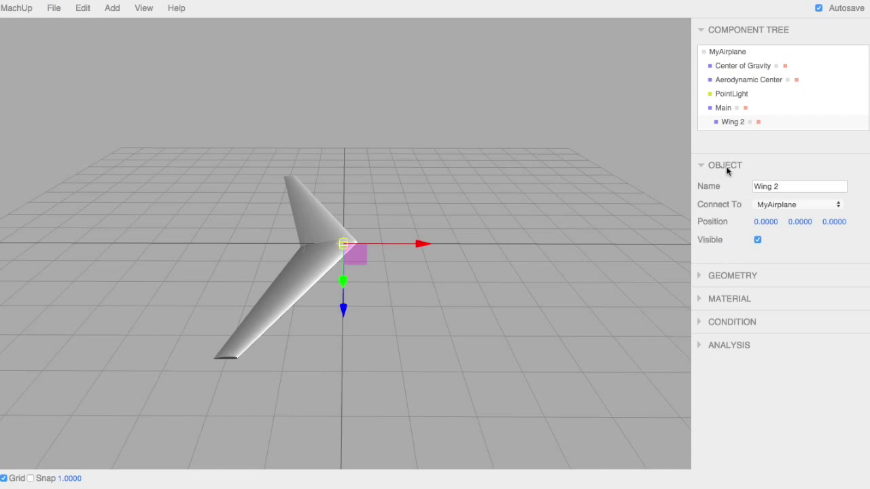
triple_click(790, 188)
text(Wing tipTip)
click(812, 204)
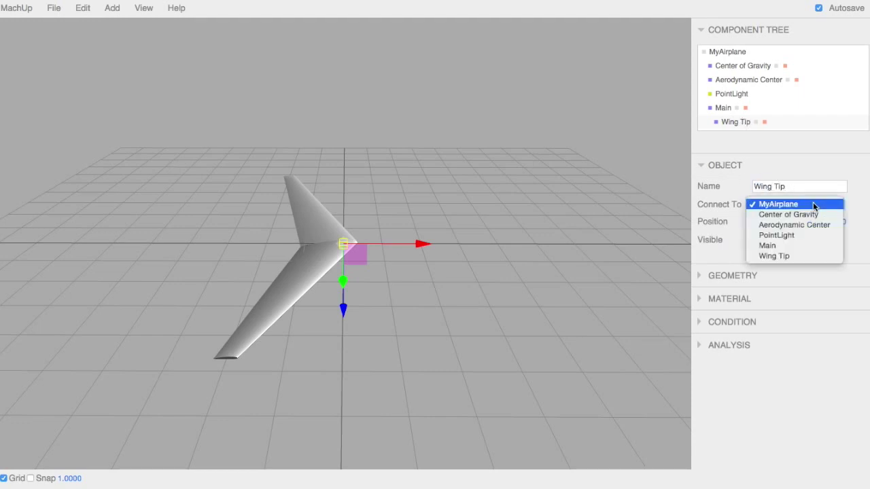
click(805, 246)
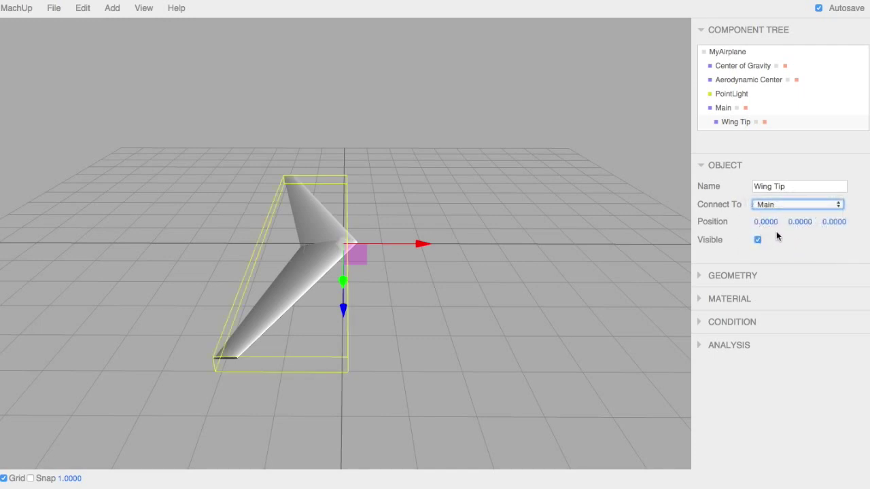
click(711, 168)
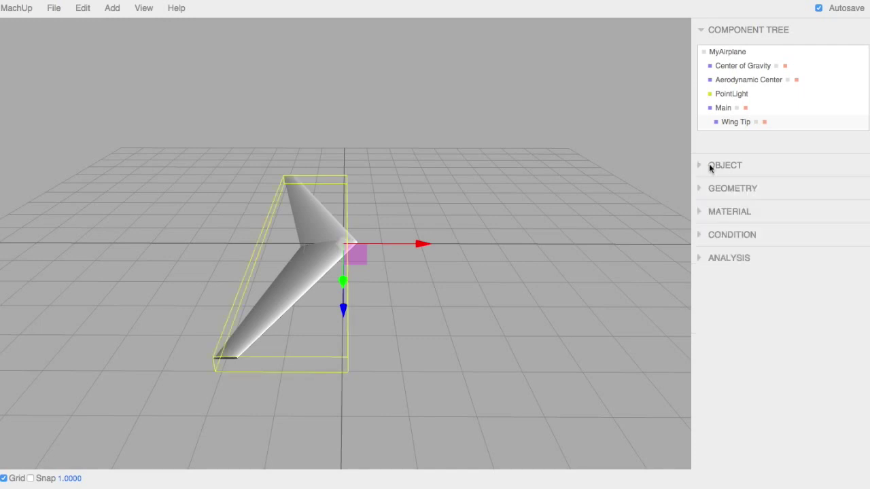
- Give the Wing Tip 90 degree dihedral, 0.5 semispan and 0.2 tip chord
click(703, 189)
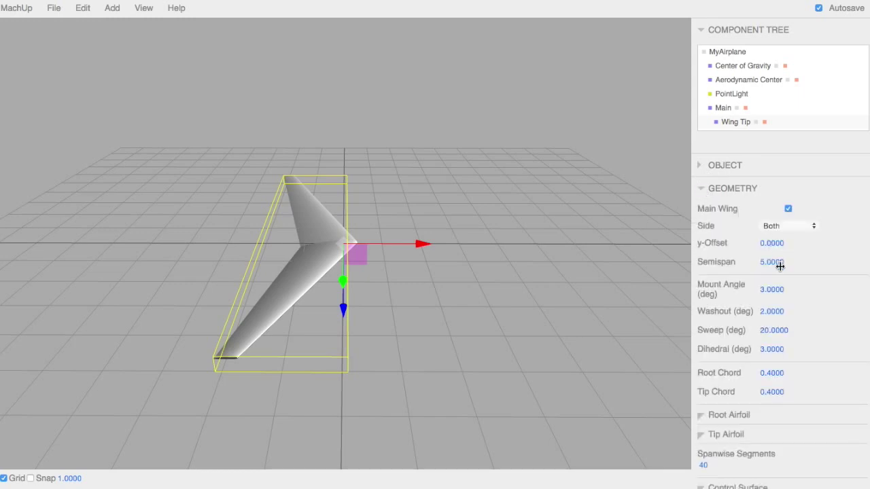
click(781, 349)
text(90)
key(Return)
click(776, 263)
text(0.5)
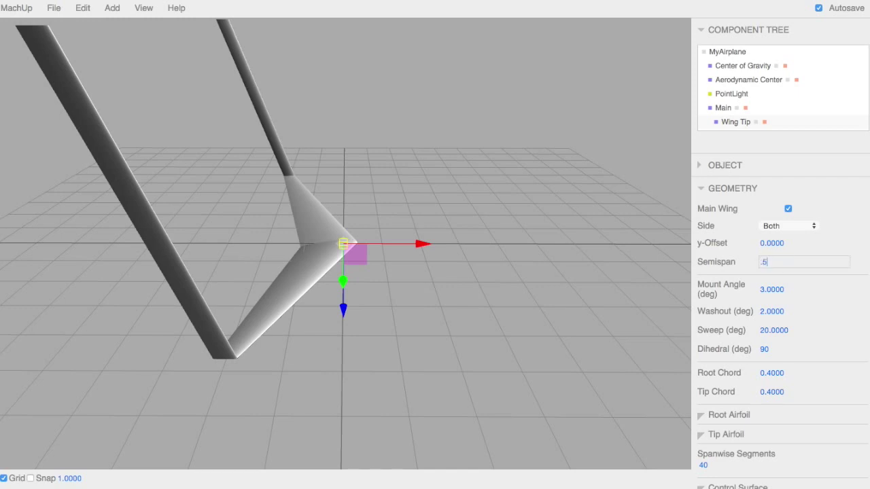
key(Return)
click(776, 393)
text(0.2)
key(Return)
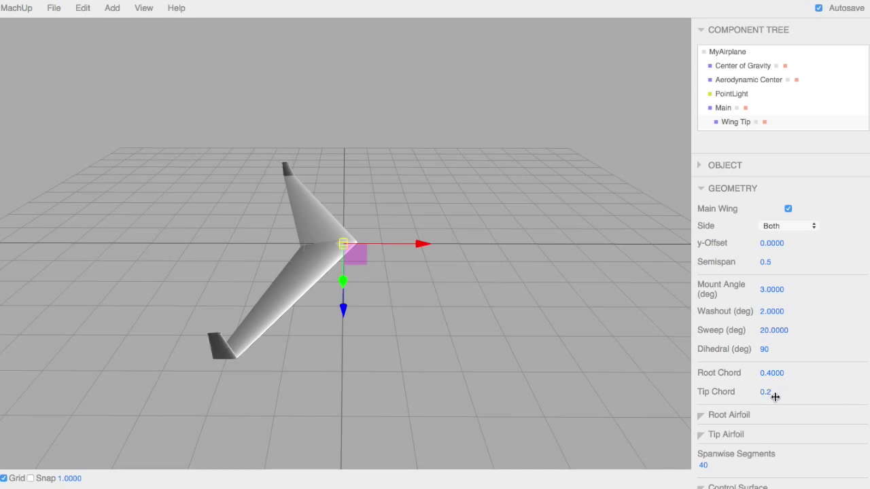
- Set the Wing Tip sweep to 35 degrees and untick Has control surface
click(774, 330)
text(21.8)
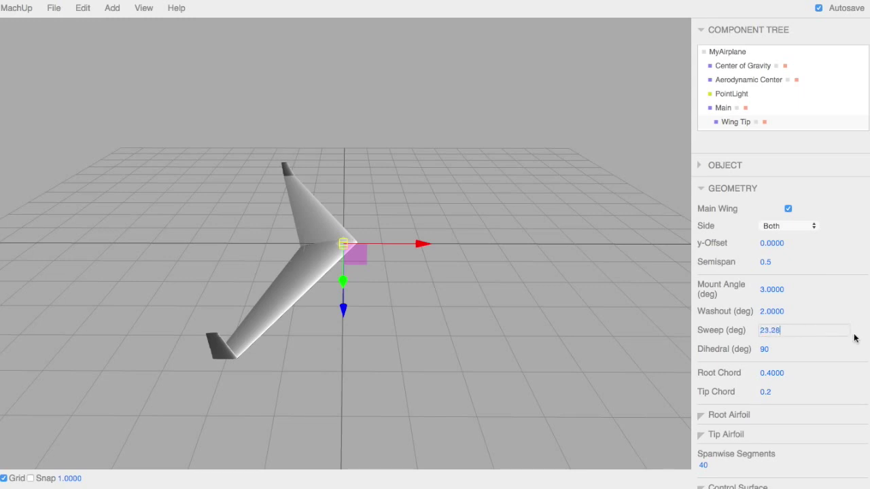
double_click(779, 331)
text(25.74)
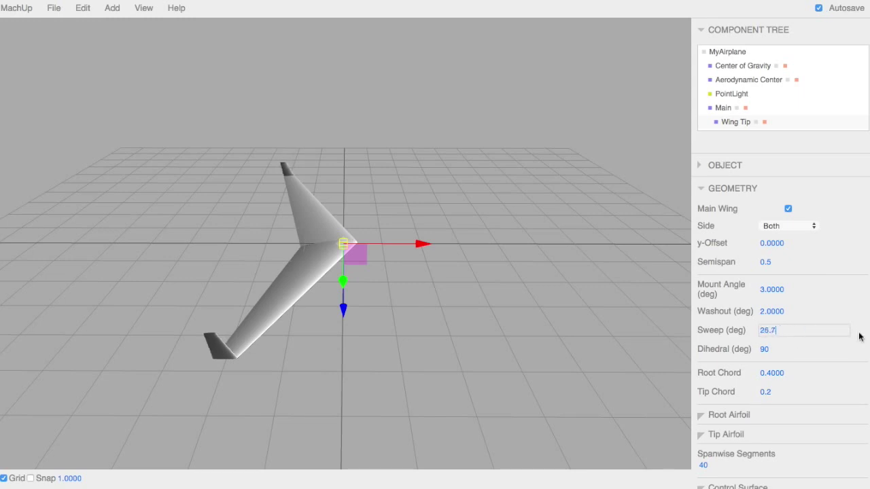
double_click(796, 332)
text(35)
key(Return)
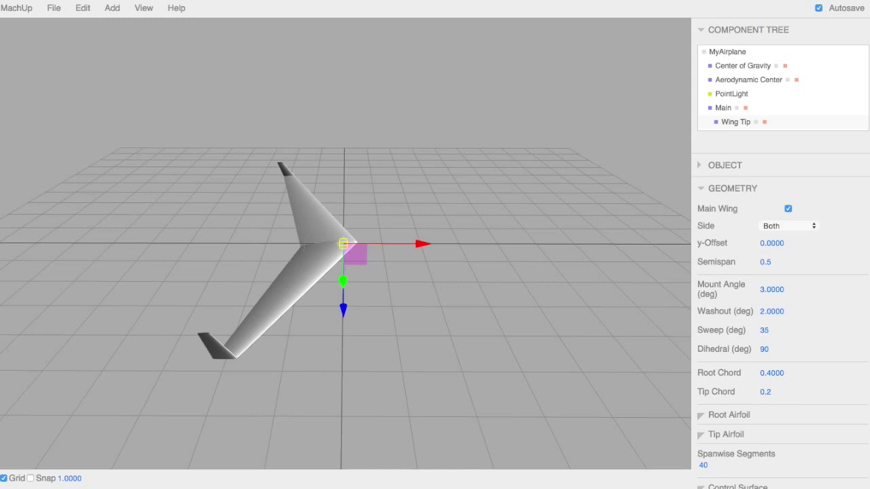
mouse_move(421, 374)
mouse_down()
mouse_move(375, 379)
mouse_move(475, 336)
mouse_move(391, 373)
mouse_move(378, 395)
mouse_move(432, 378)
mouse_up()
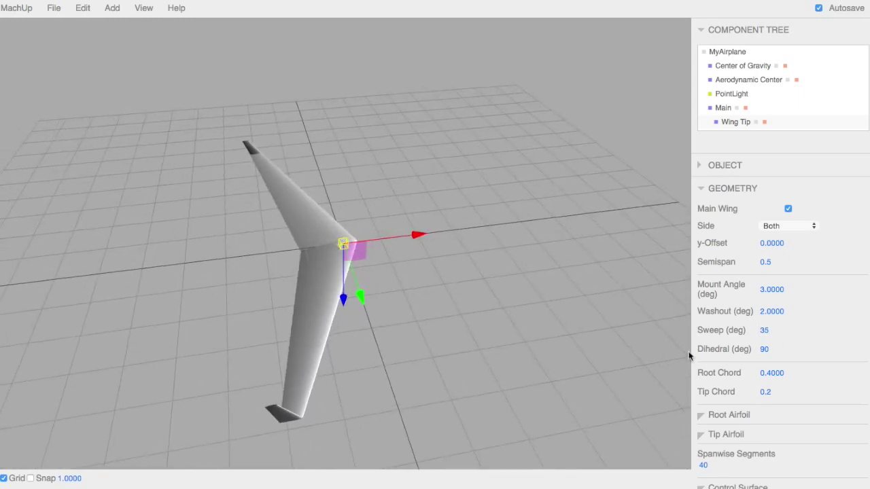
scroll(687, 356, down, 3)
scroll(752, 415, down, 3)
click(715, 398)
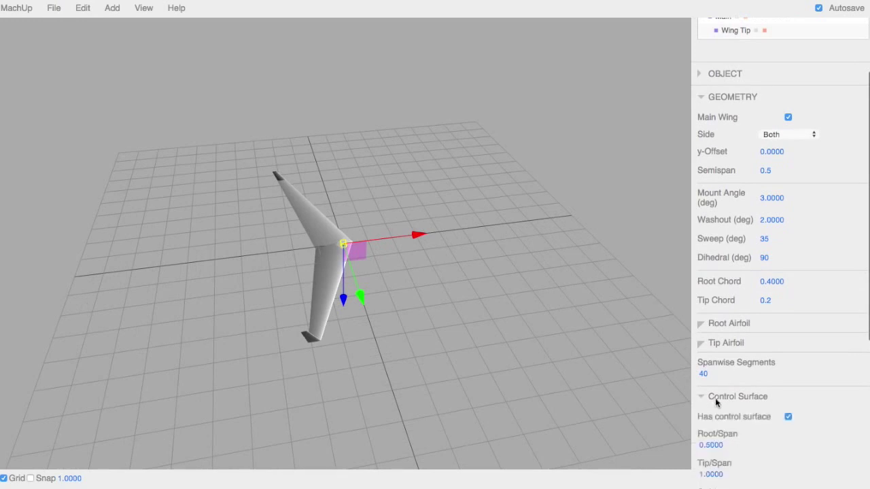
click(788, 417)
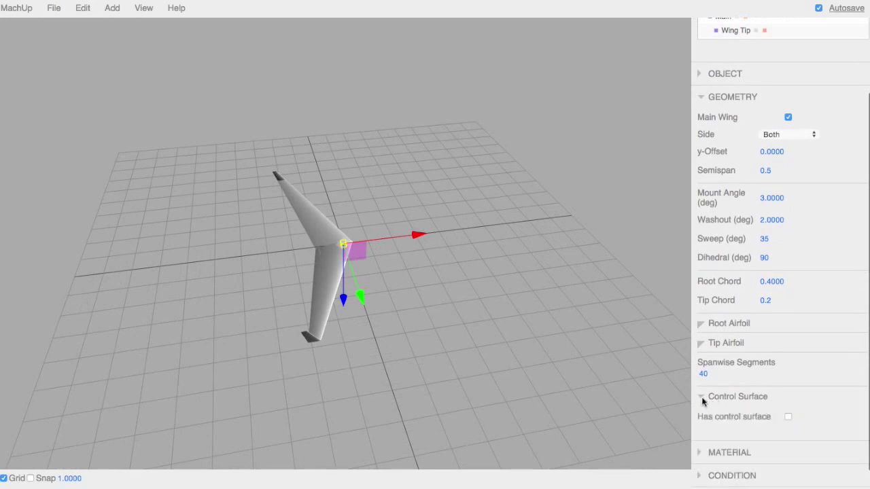
scroll(728, 380, up, 3)
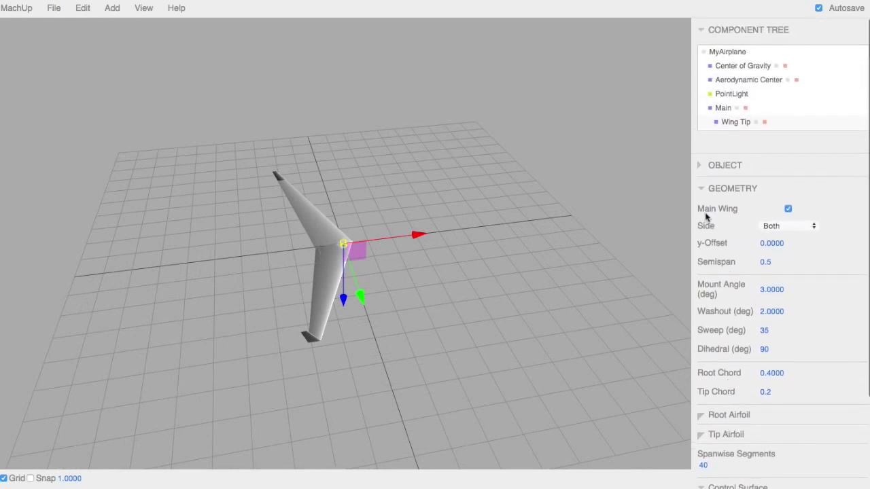
click(705, 189)
- Set the Wing Tip's material colour to Orange from the Colors panel
click(704, 212)
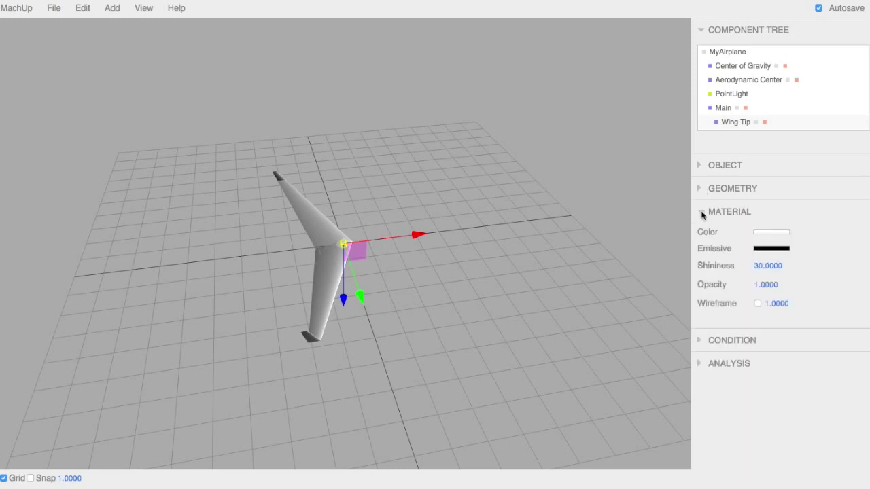
click(772, 233)
click(115, 280)
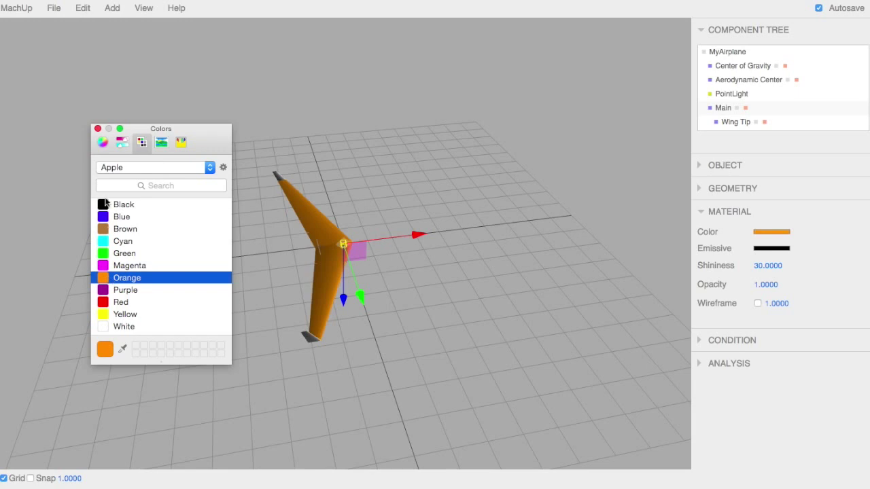
click(98, 129)
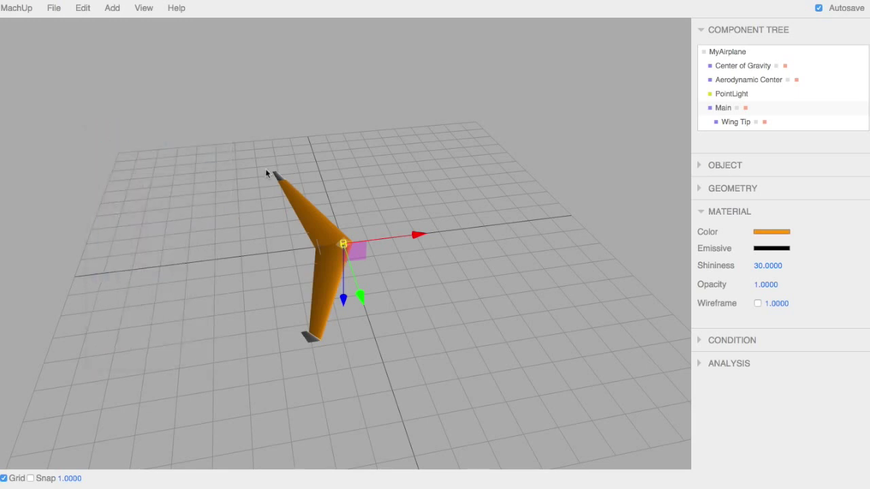
click(779, 232)
click(108, 279)
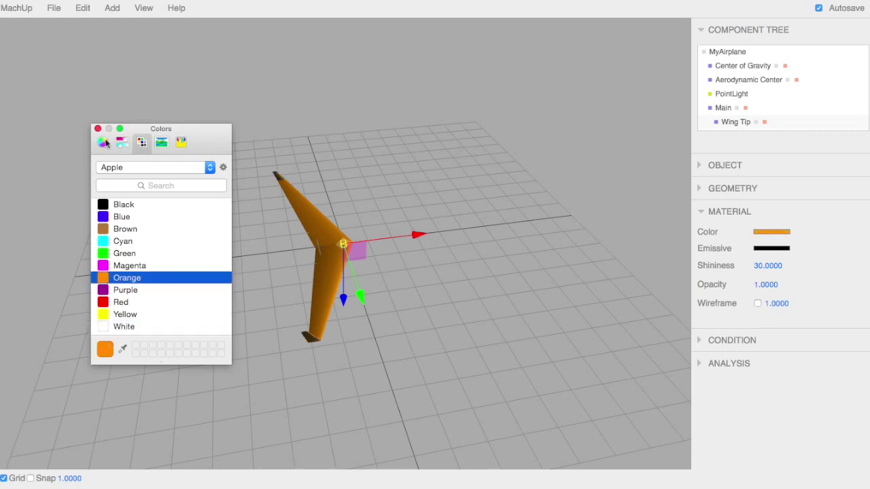
click(98, 129)
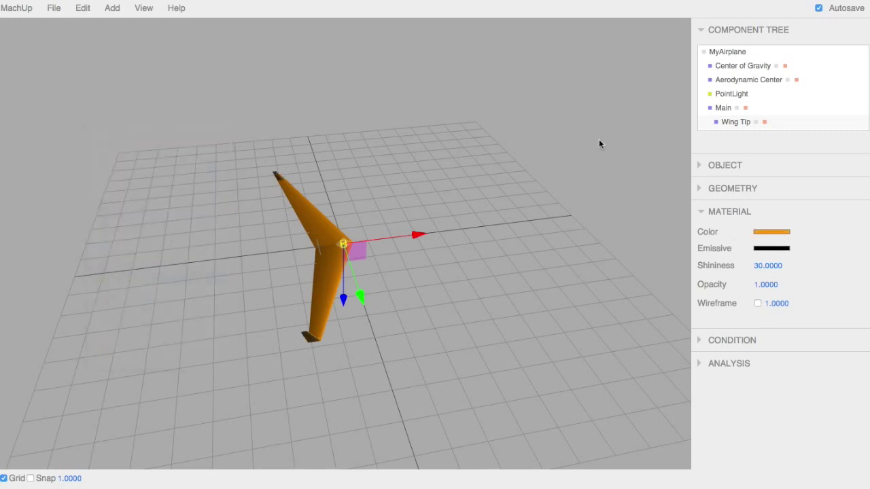
click(702, 211)
- Set the angle of attack to 5° and try an elevator deflection of 15°
click(701, 234)
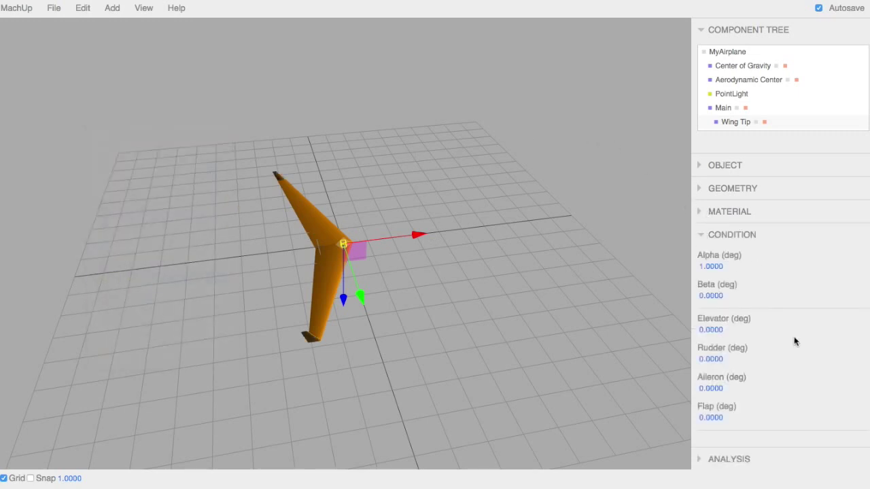
click(715, 266)
text(5)
key(Return)
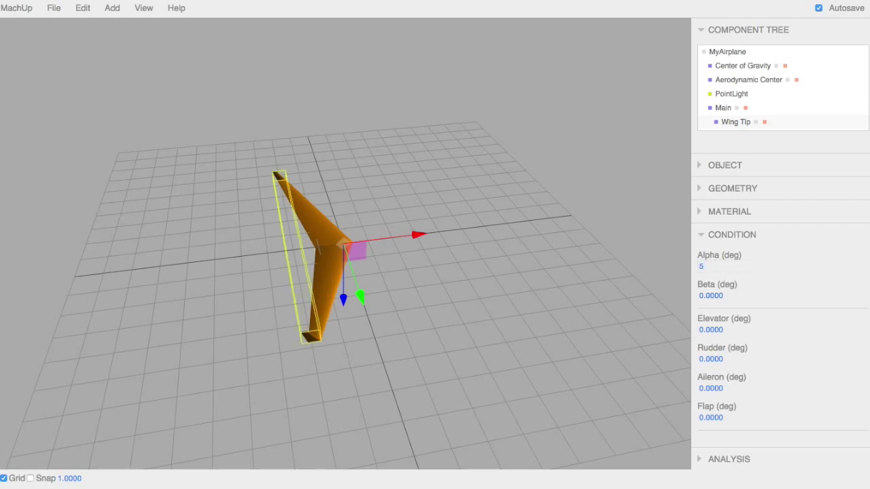
click(724, 298)
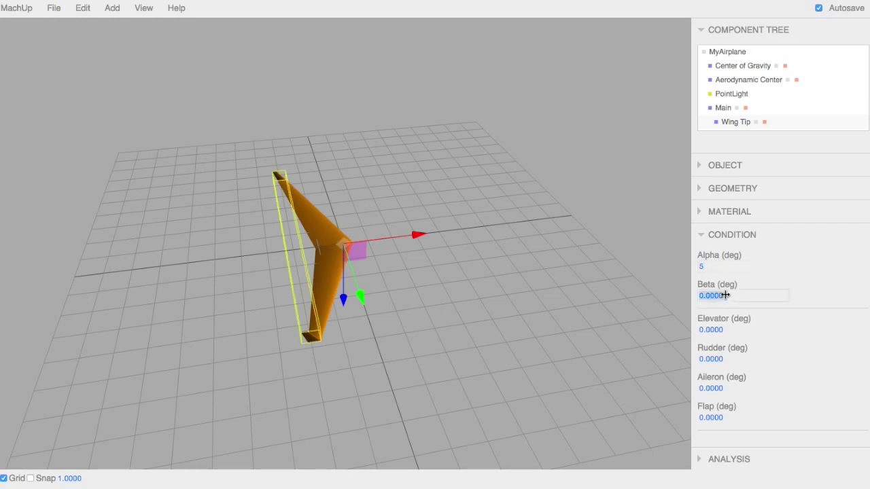
click(715, 329)
scroll(278, 265, up, 5)
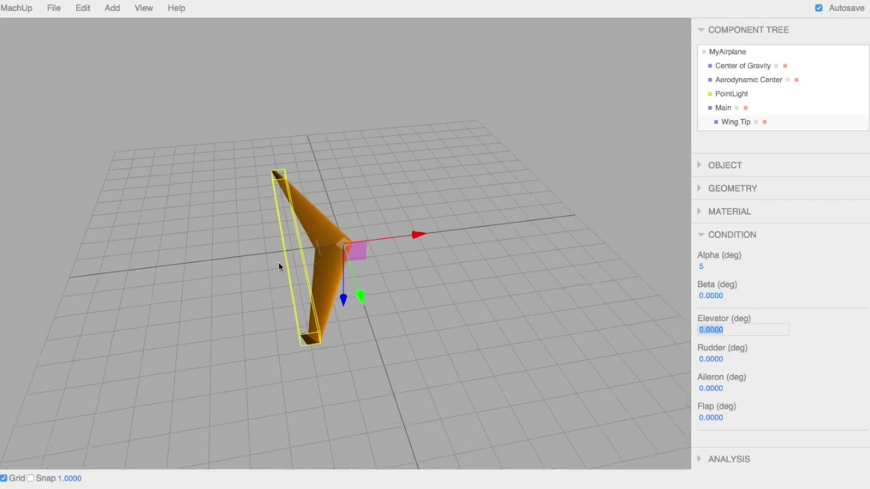
text(15)
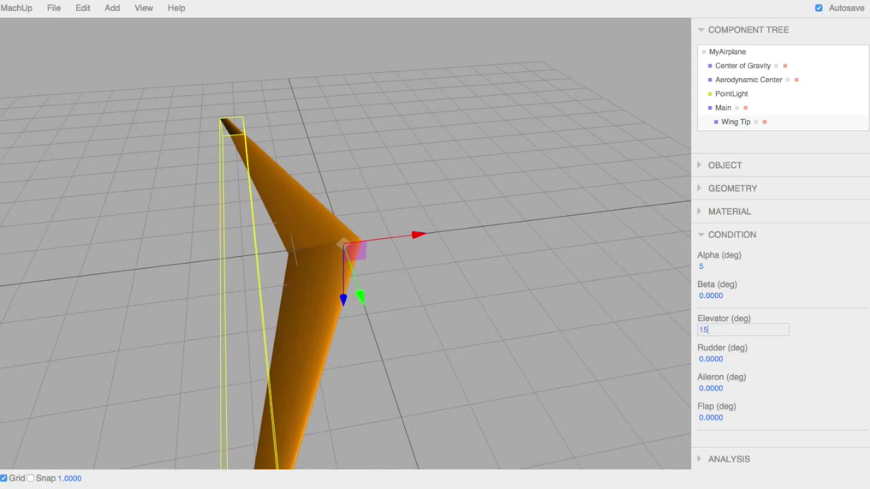
key(Return)
- Try a 30° aileron deflection and view the deflected wing
drag(331, 394, 383, 347)
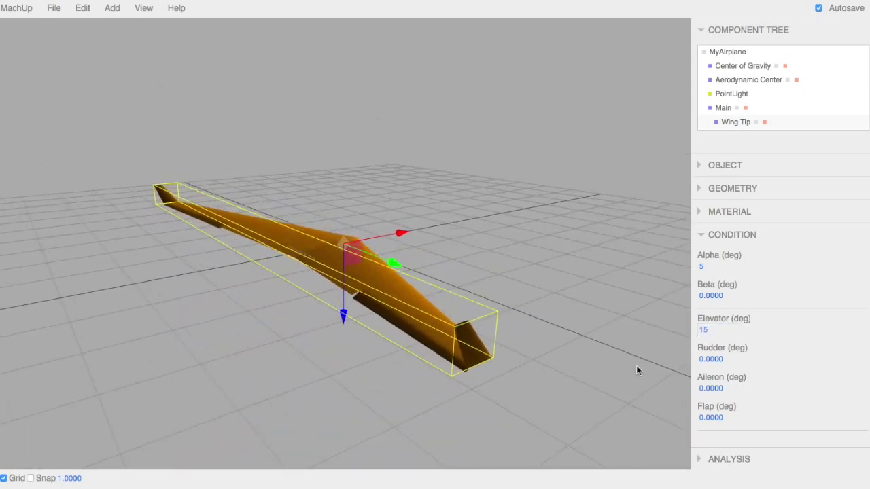
click(715, 389)
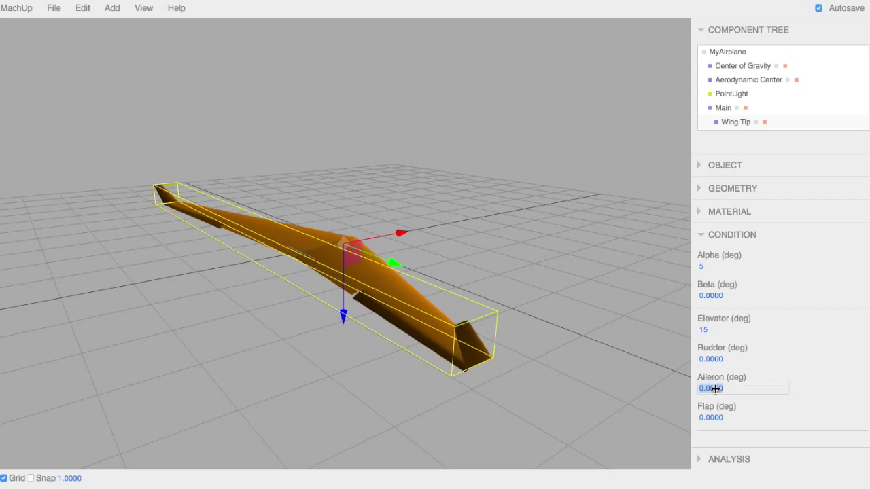
text(30)
key(Return)
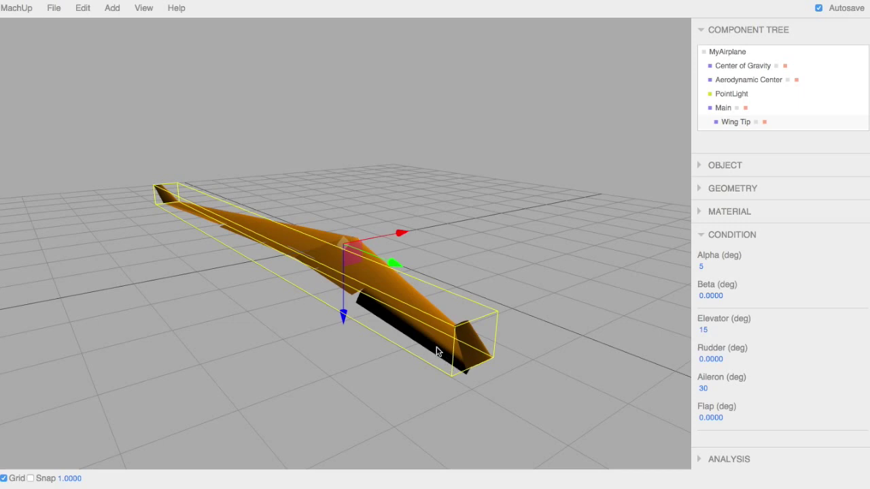
mouse_move(409, 363)
mouse_down()
mouse_move(466, 330)
mouse_move(419, 363)
mouse_up()
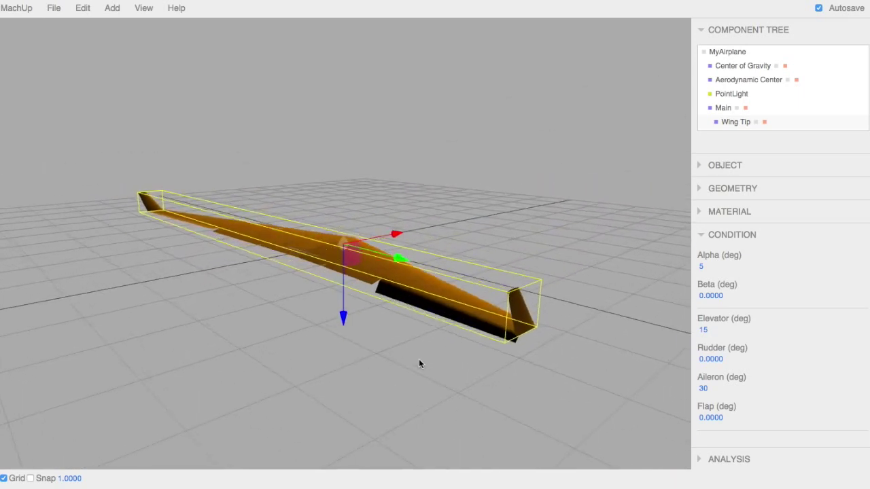
- Change the elevator deflection to 5° and the aileron deflection to 10°
click(713, 329)
text(5)
key(Return)
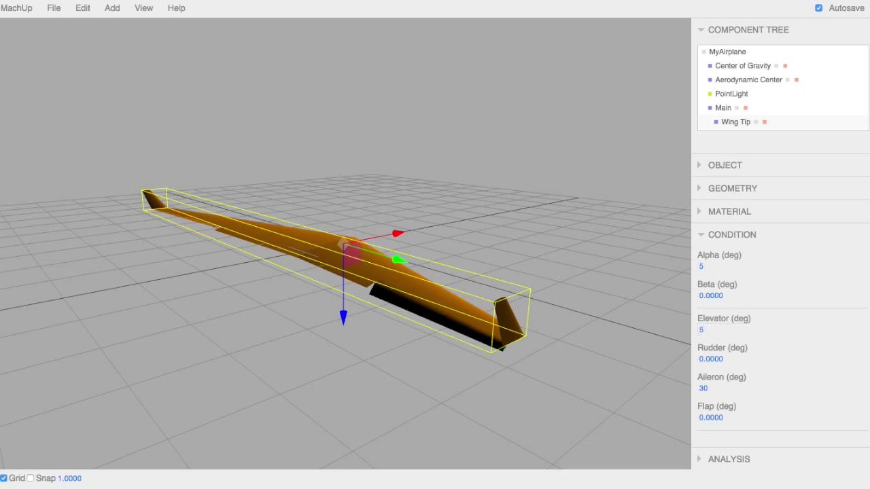
click(727, 388)
text(10)
key(Return)
drag(571, 421, 481, 431)
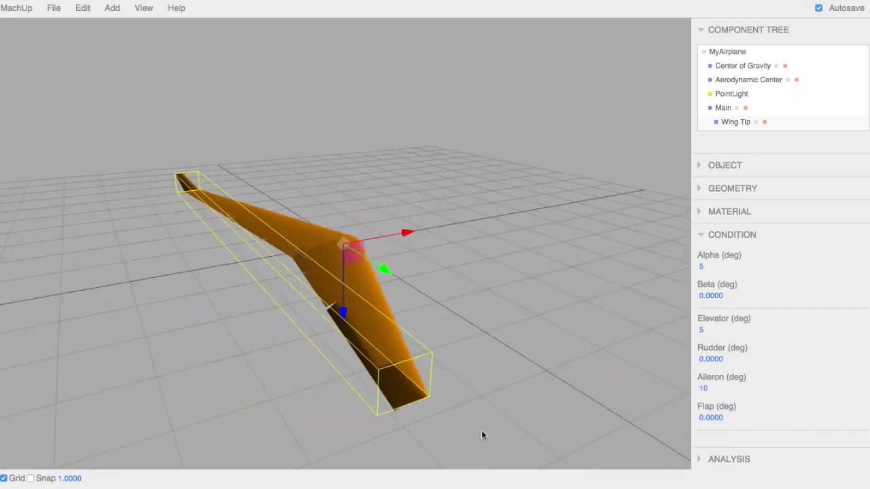
click(703, 234)
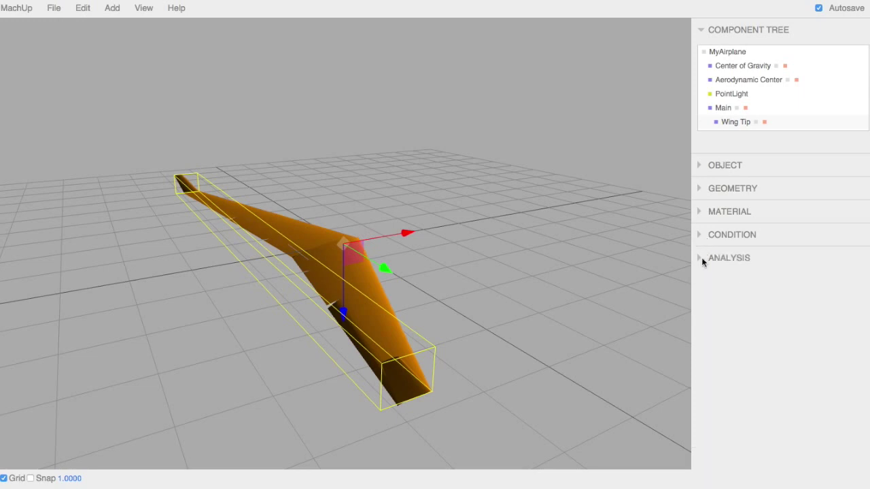
- Run Forces and Moments (CL 0.9771, CD 0.0493) and save results as MyAirplane_forces
click(701, 259)
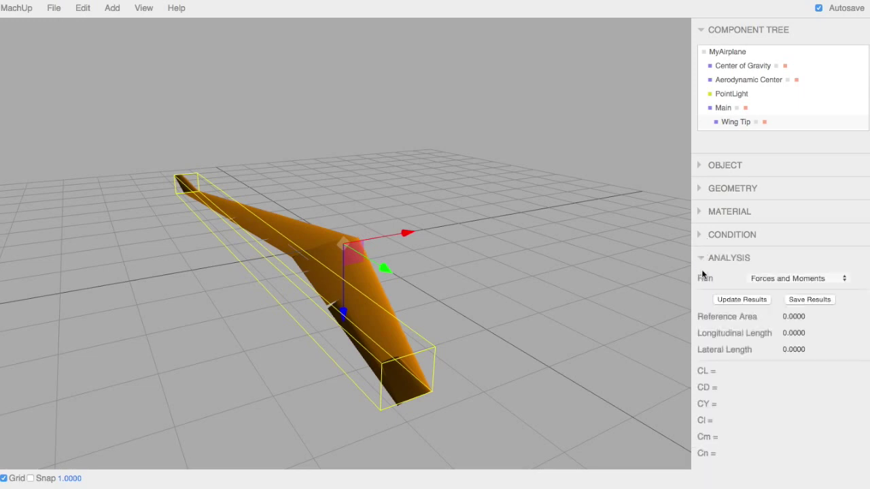
click(780, 283)
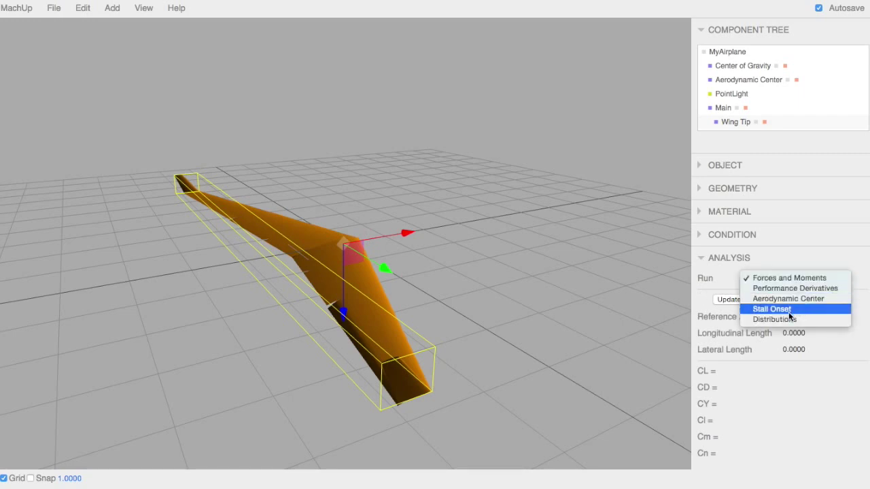
click(787, 278)
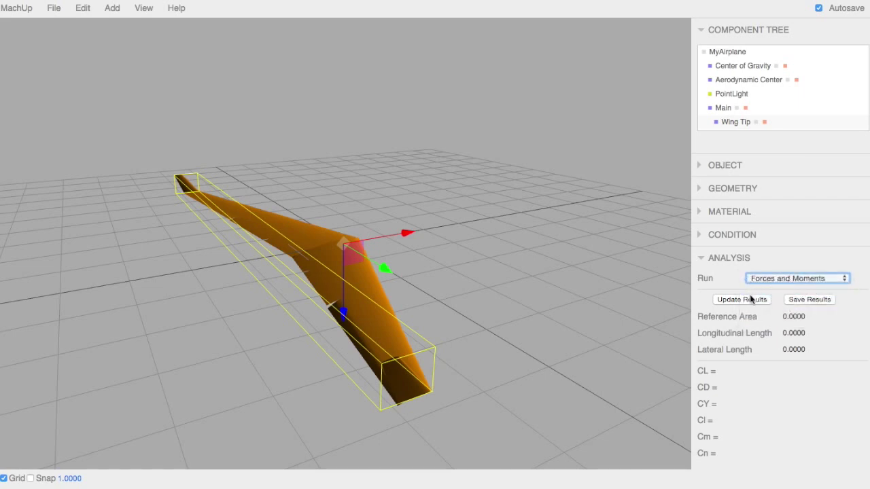
click(742, 299)
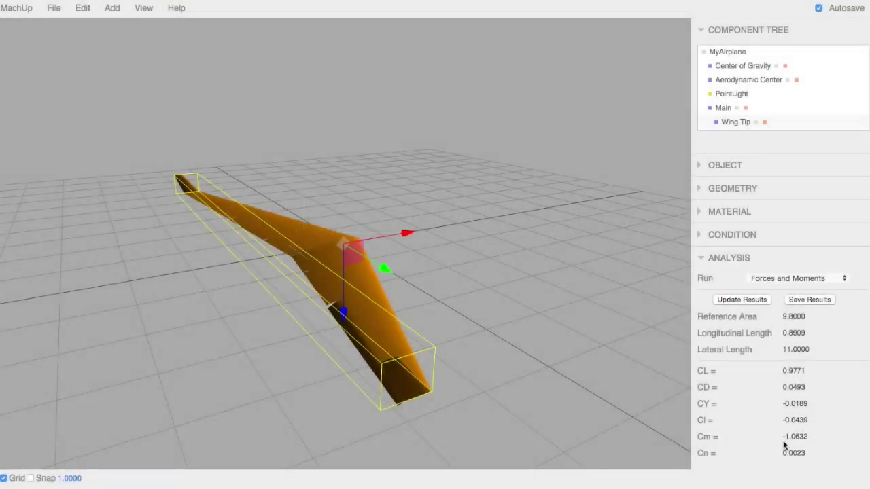
click(816, 300)
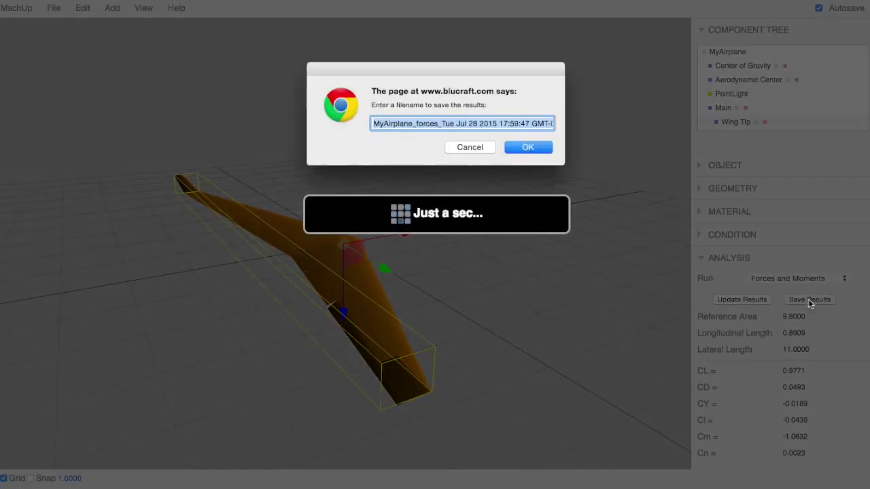
click(536, 150)
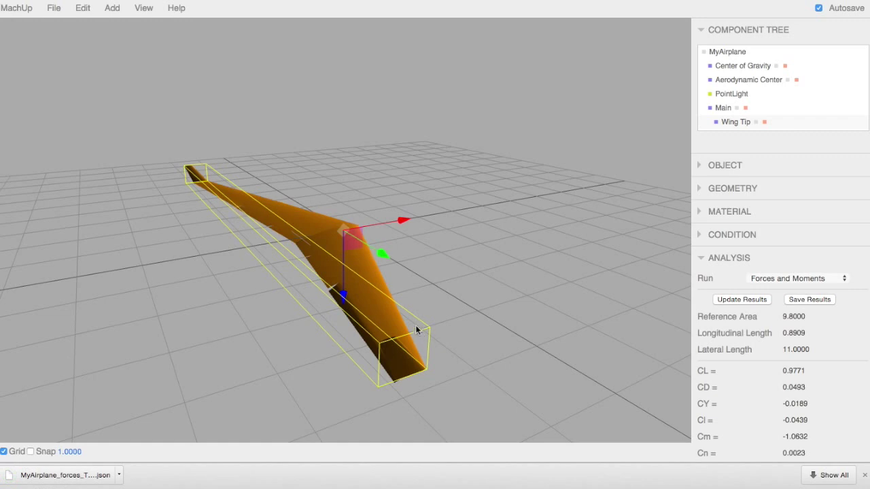
- Run Performance Derivatives, then Aerodynamic Center (x -0.8915, z -0.1094, Cm(ac) -0.0804)
click(796, 280)
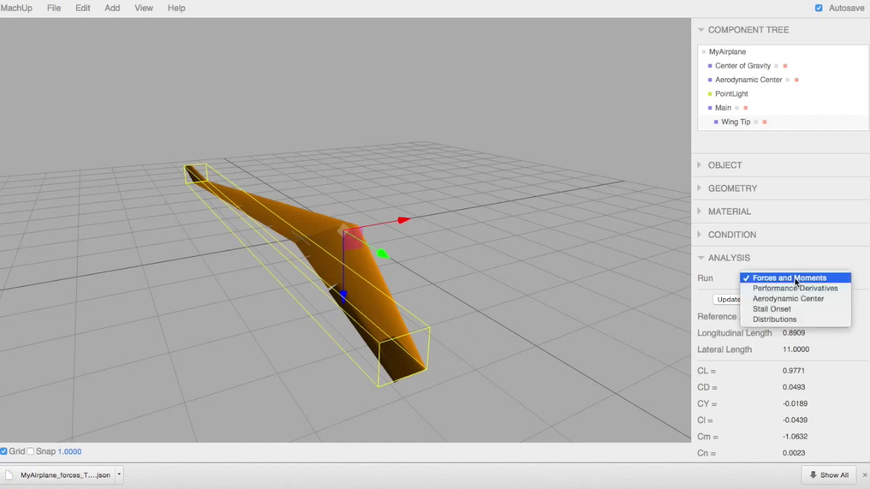
click(795, 289)
click(742, 299)
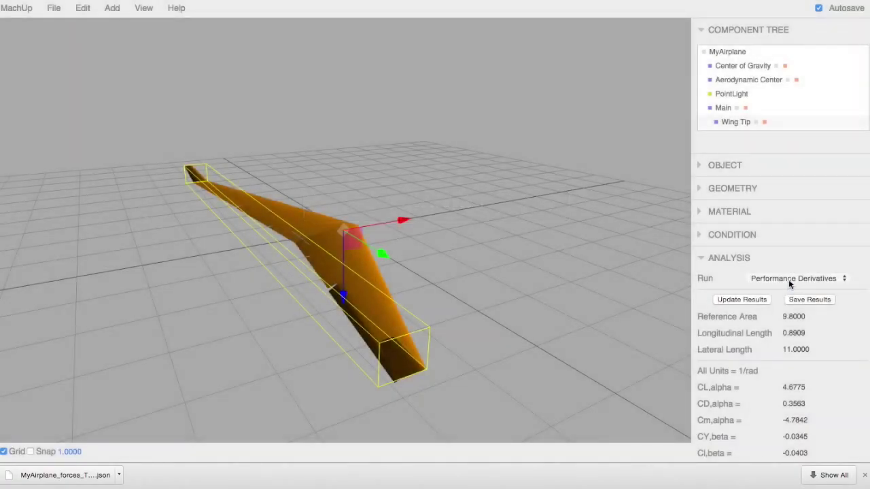
click(788, 279)
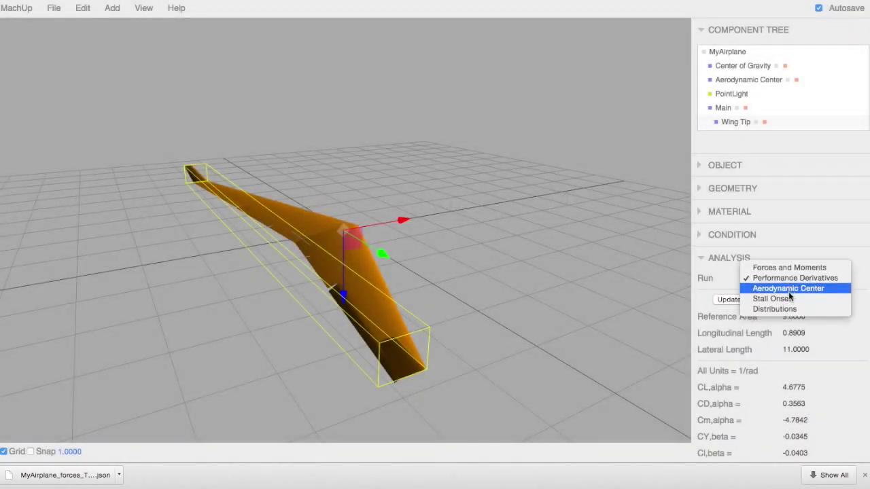
click(799, 289)
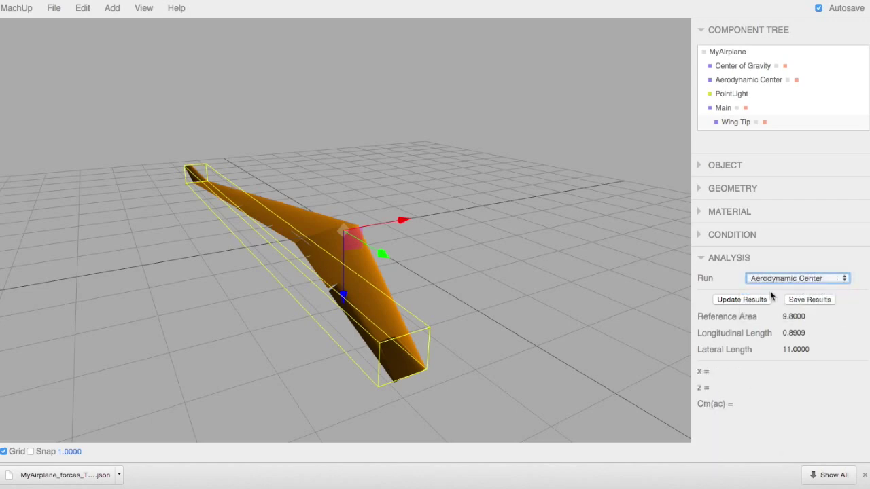
click(740, 299)
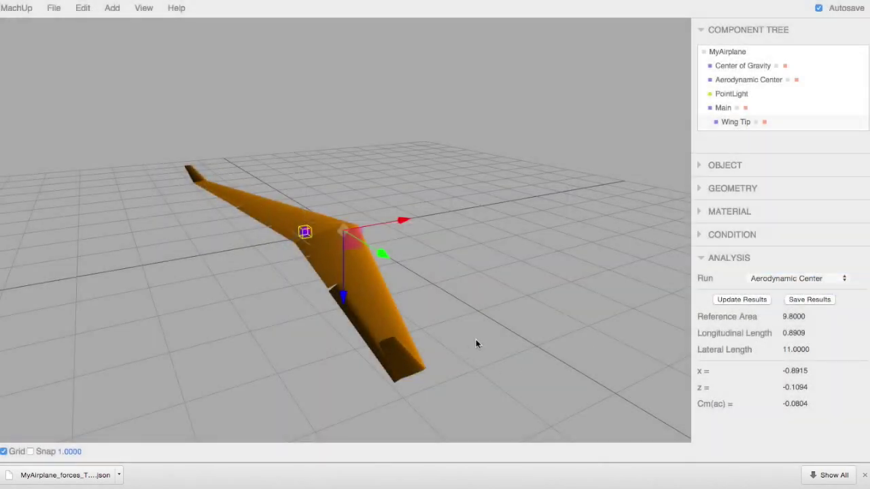
- Orbit the airplane and select the red aerodynamic center marker to inspect it
drag(475, 344, 347, 294)
click(301, 228)
mouse_move(310, 245)
mouse_down()
mouse_move(344, 302)
mouse_move(345, 240)
mouse_move(361, 271)
mouse_up()
click(345, 235)
scroll(361, 275, up, 5)
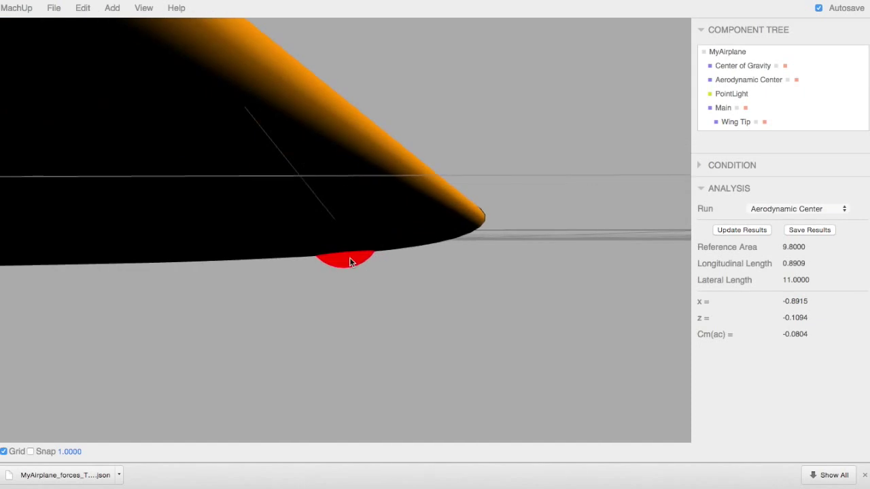
click(348, 258)
click(406, 325)
mouse_move(407, 325)
mouse_down()
mouse_move(401, 392)
mouse_move(403, 294)
mouse_up()
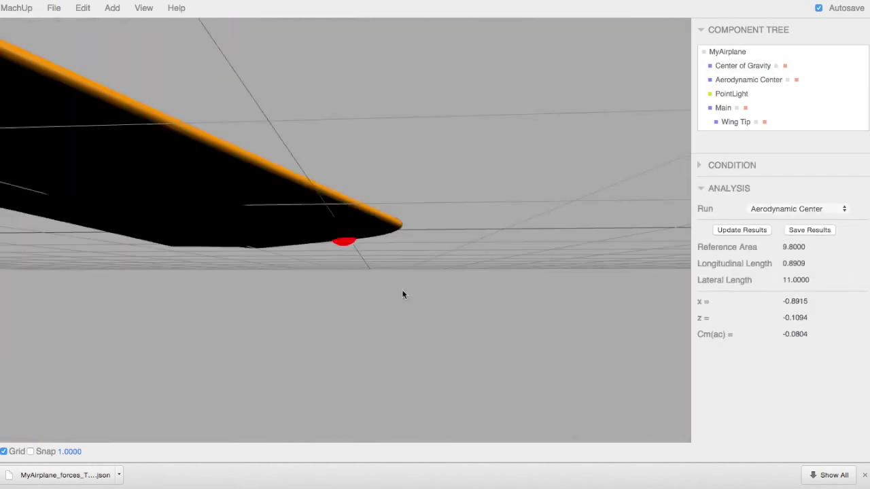
click(346, 247)
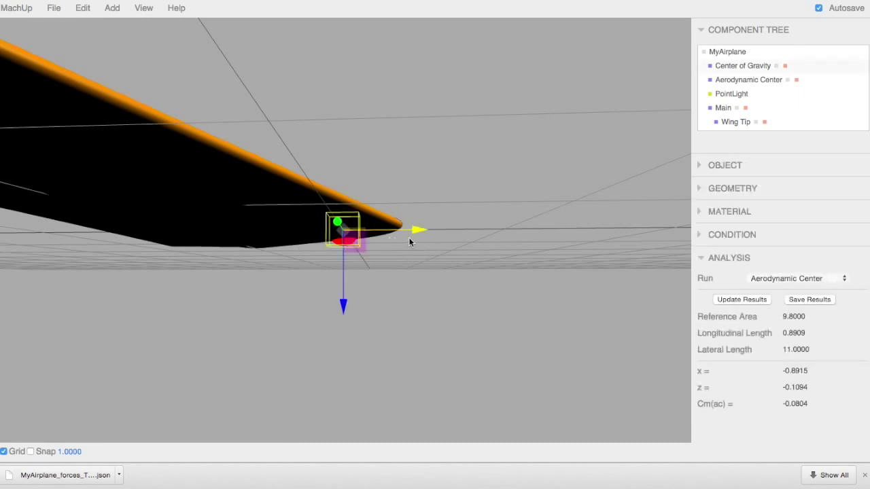
click(366, 287)
mouse_move(368, 288)
mouse_down()
mouse_move(369, 234)
mouse_move(387, 393)
mouse_up()
scroll(386, 397, down, 5)
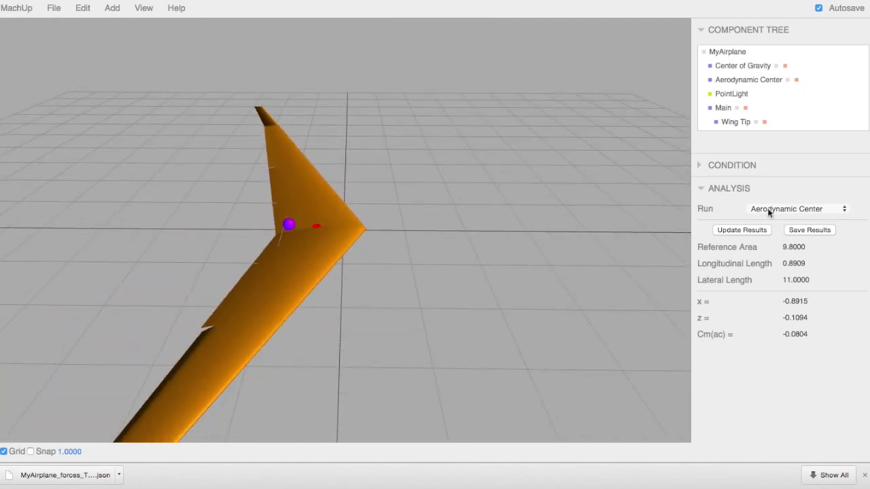
click(768, 213)
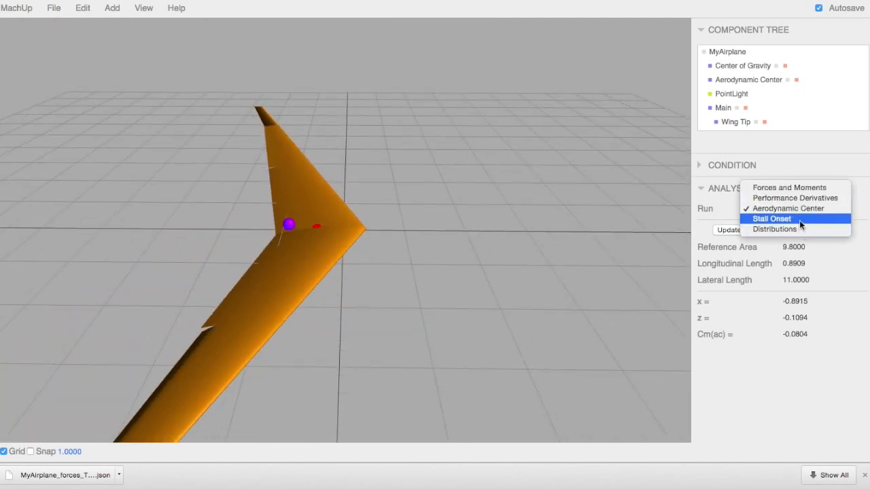